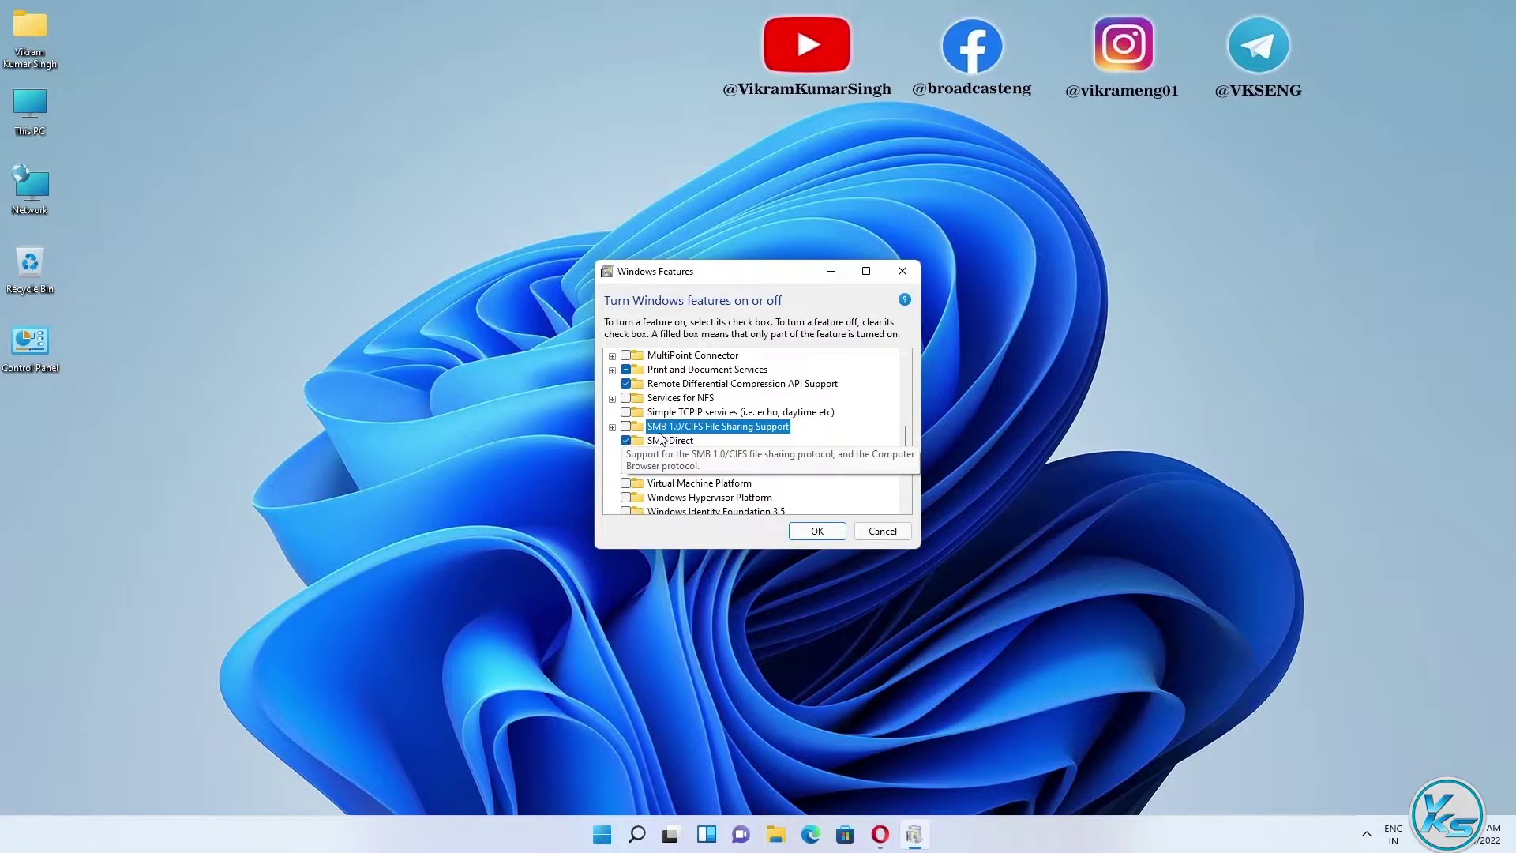
Step: Enable the SMB 1.0/CIFS Client feature under SMB 1.0/CIFS File Sharing Support and restart the PC to finish installing it
{"action": "left_click", "coordinate": [613, 428]}
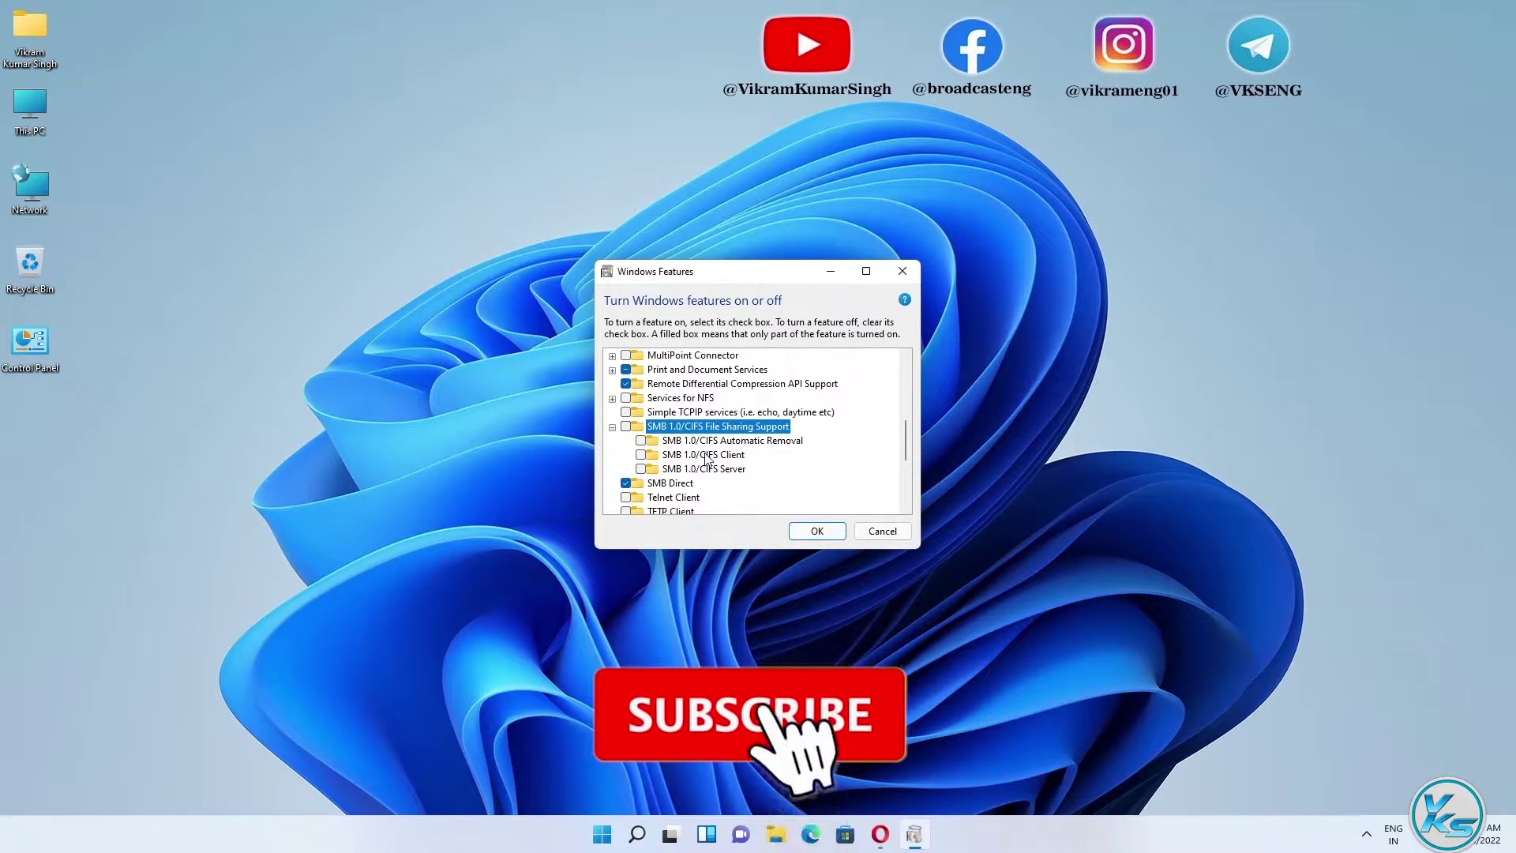
{"action": "left_click", "coordinate": [641, 456]}
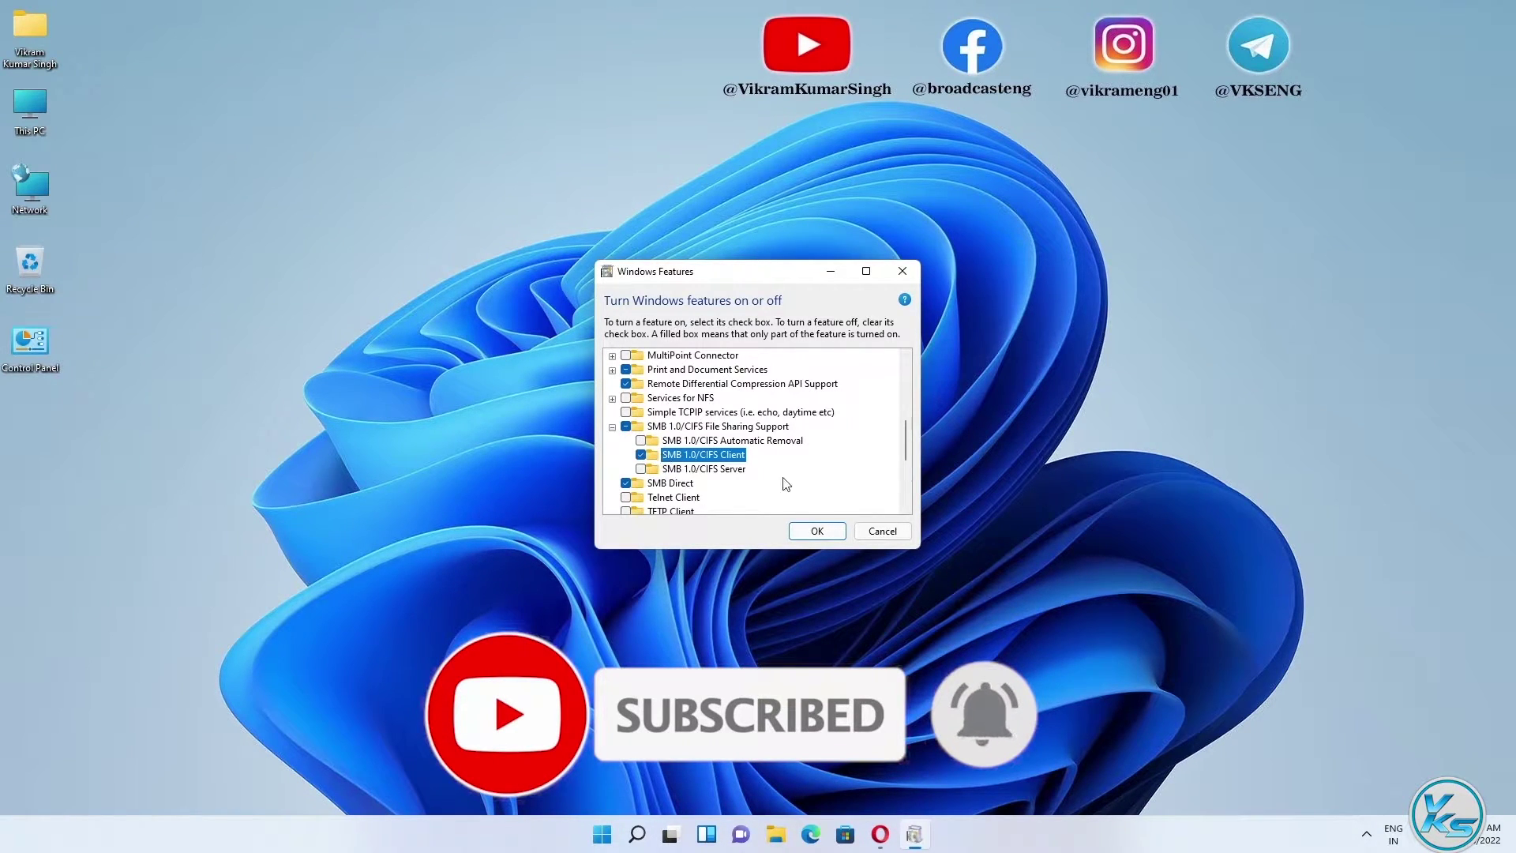
{"action": "left_click", "coordinate": [815, 532]}
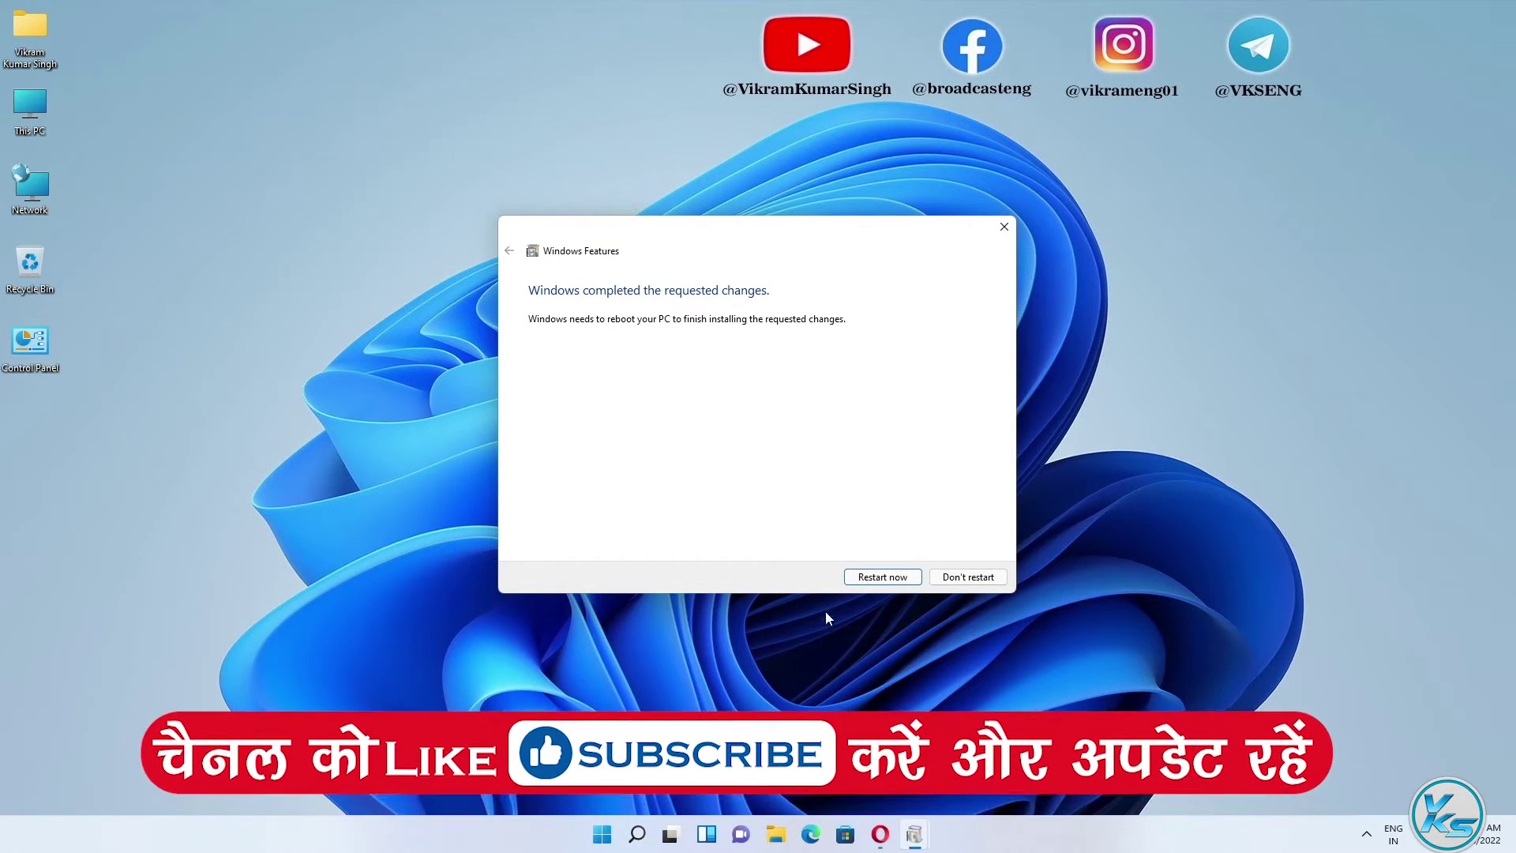
{"action": "left_click", "coordinate": [876, 582]}
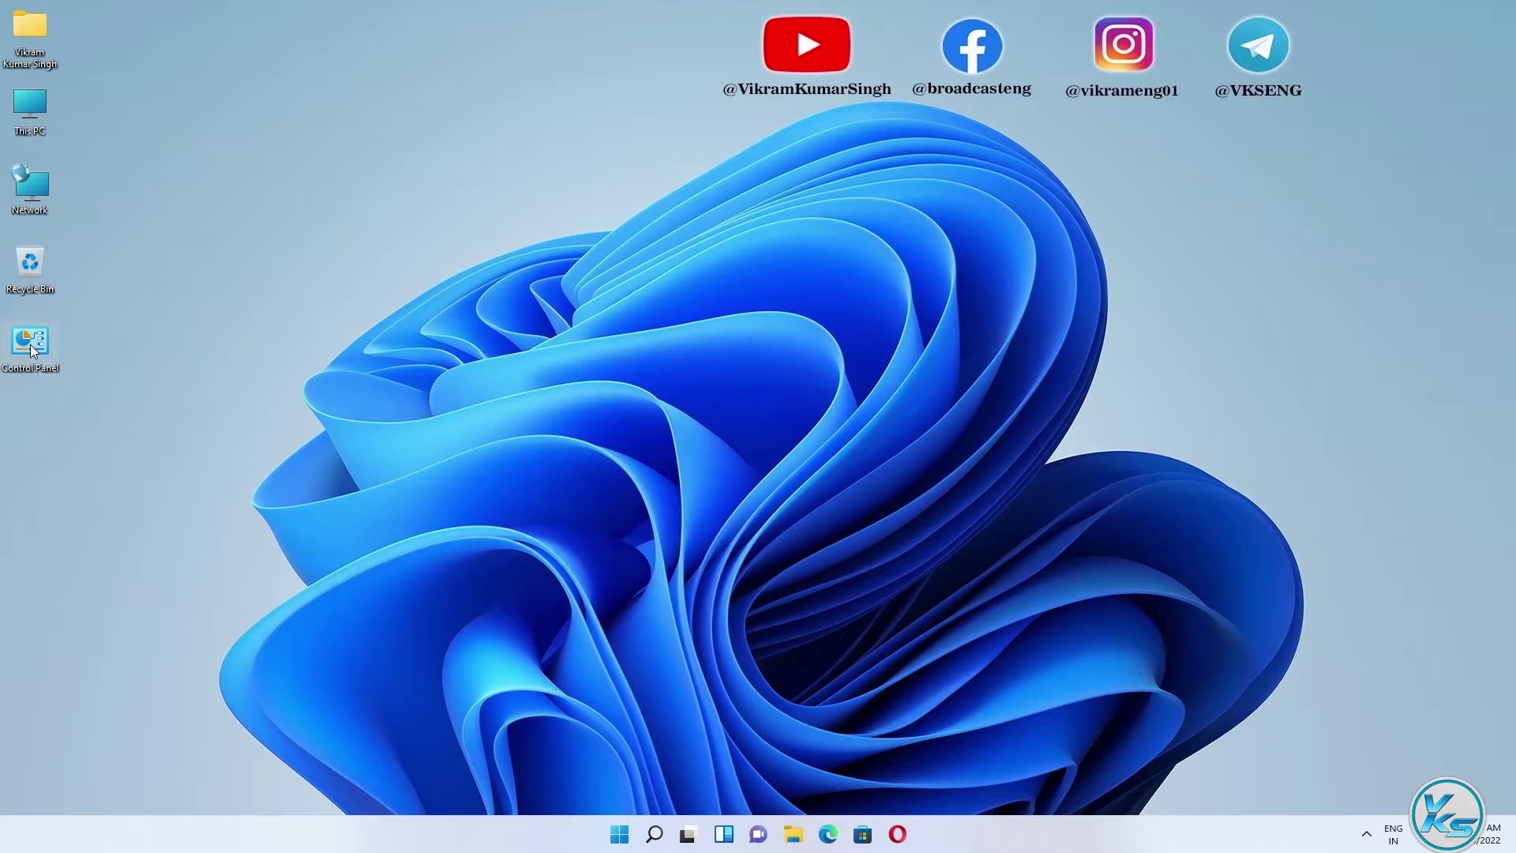
Step: Open Control Panel in Category view and go to the advanced sharing settings of the Network and Sharing Center
{"action": "left_click", "coordinate": [652, 821]}
{"action": "type", "text": "co"}
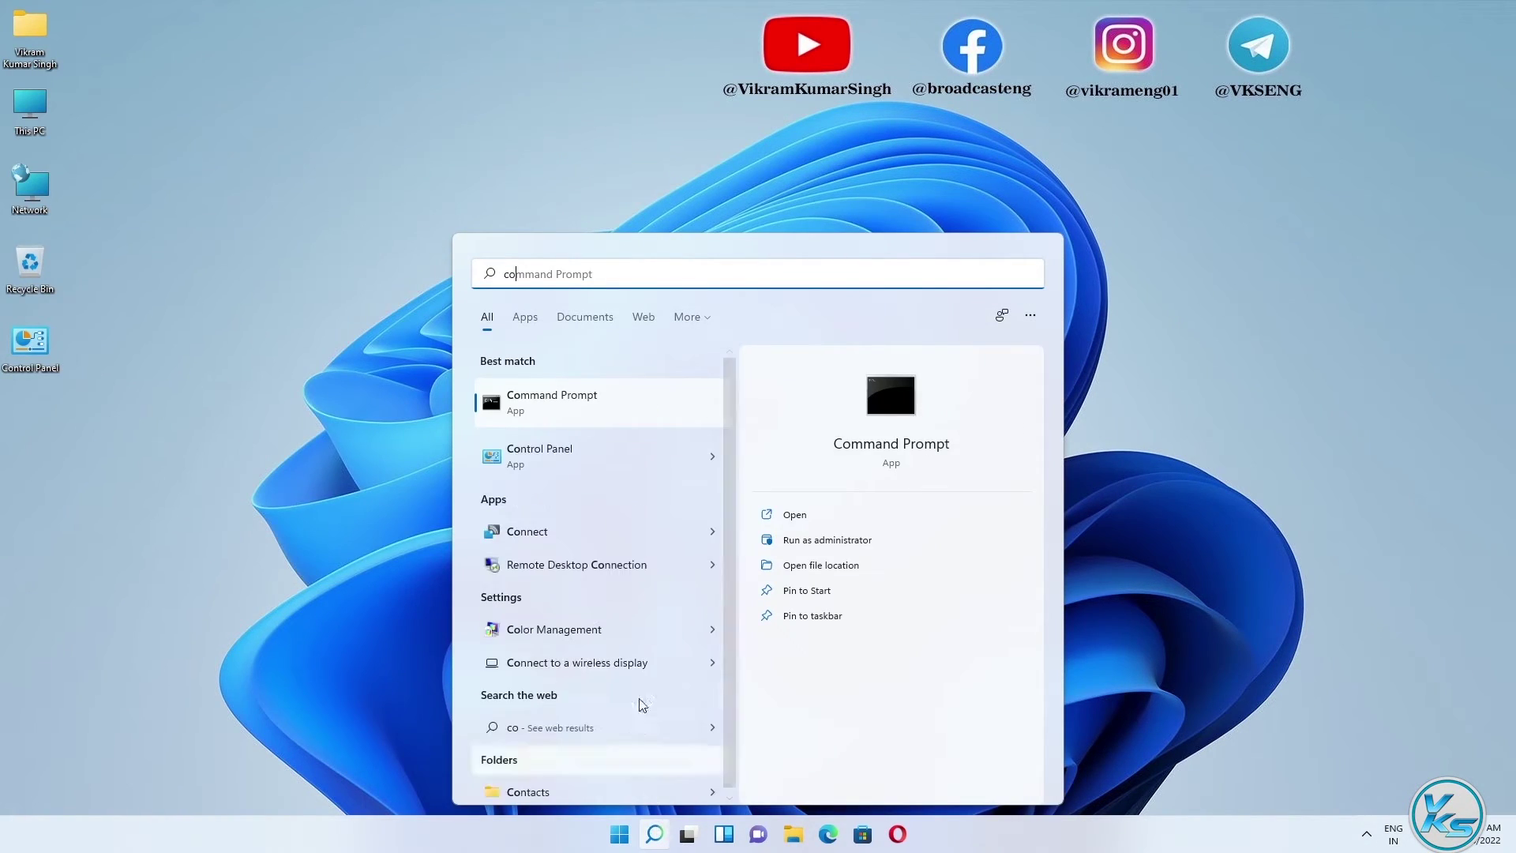
{"action": "left_click", "coordinate": [581, 450]}
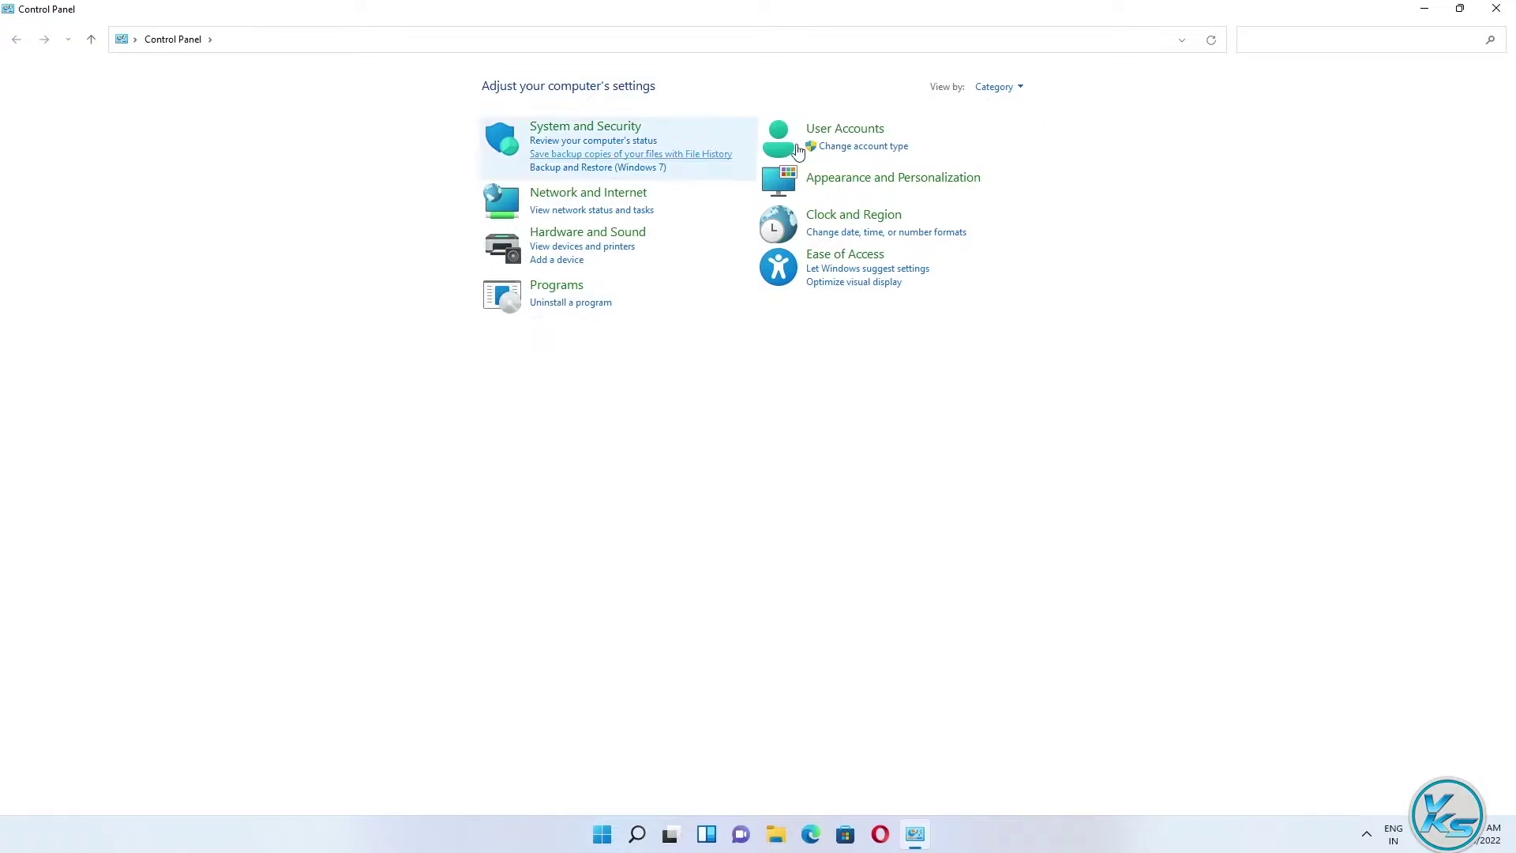
{"action": "left_click", "coordinate": [996, 87]}
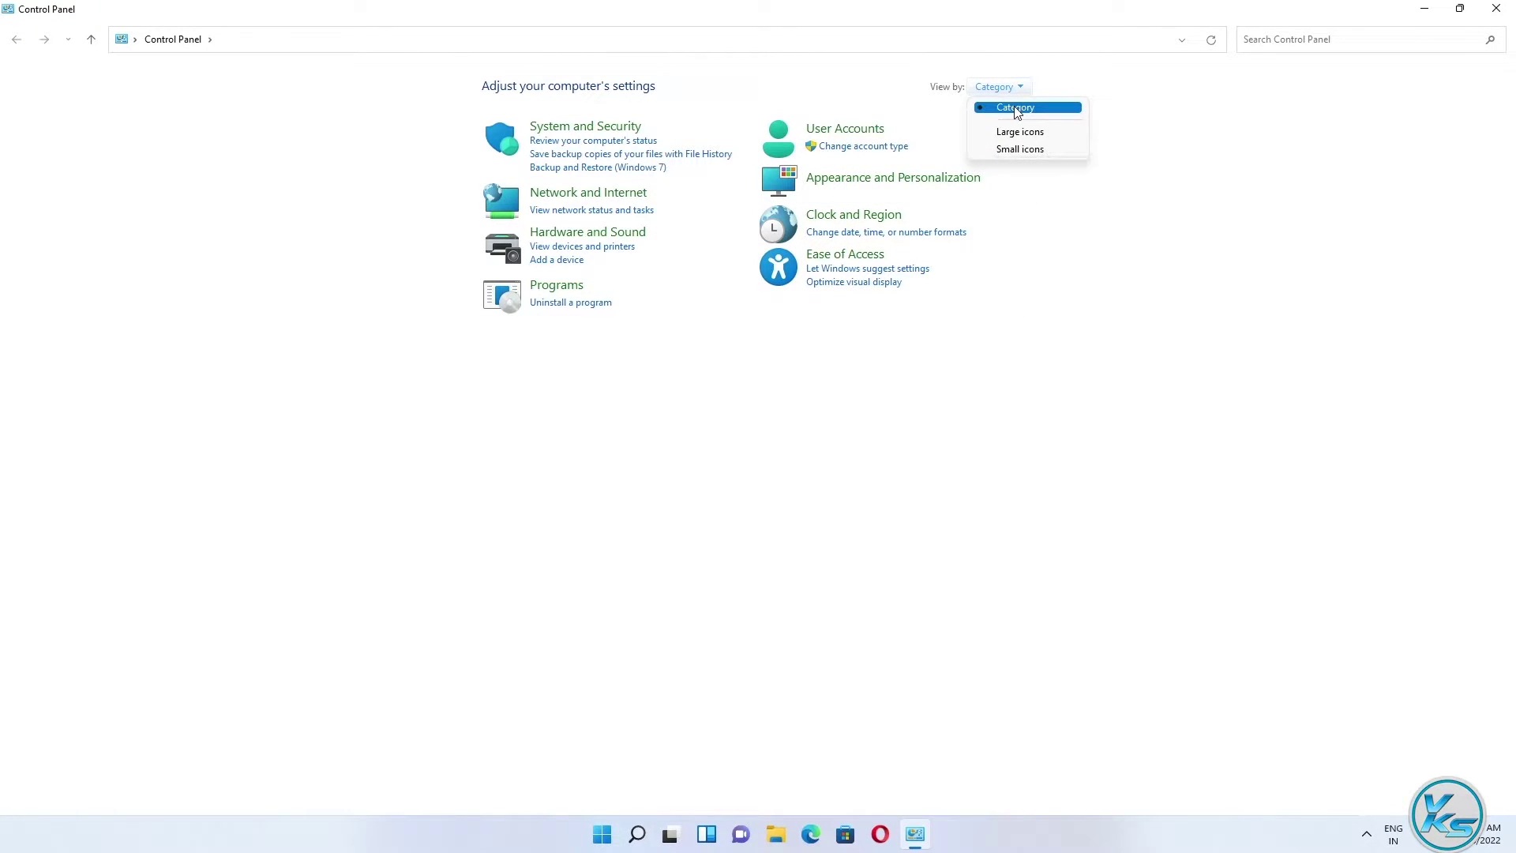
{"action": "left_click", "coordinate": [1016, 108]}
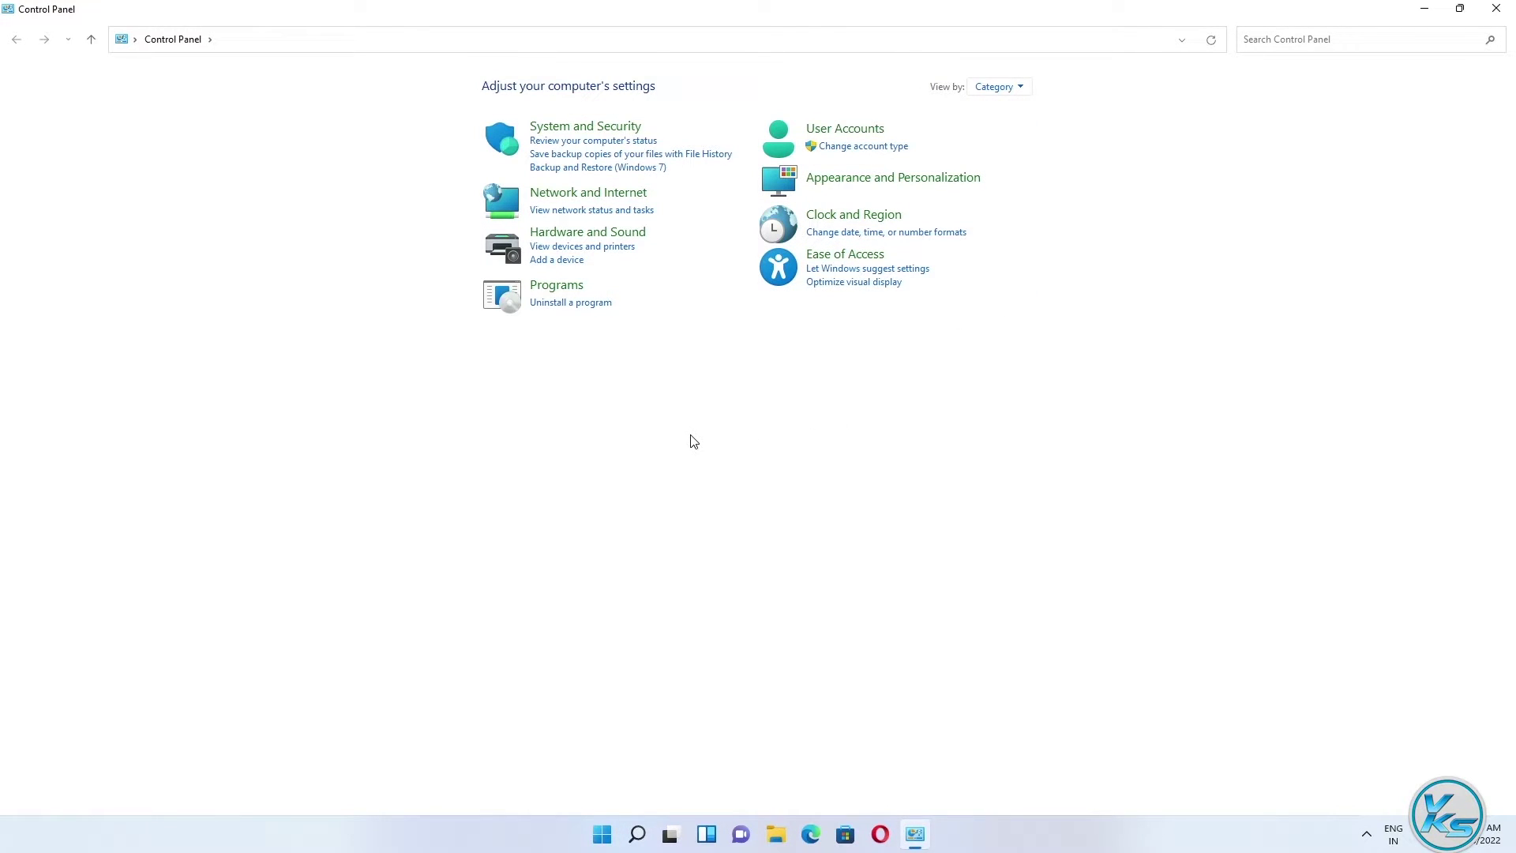
{"action": "left_click", "coordinate": [584, 198]}
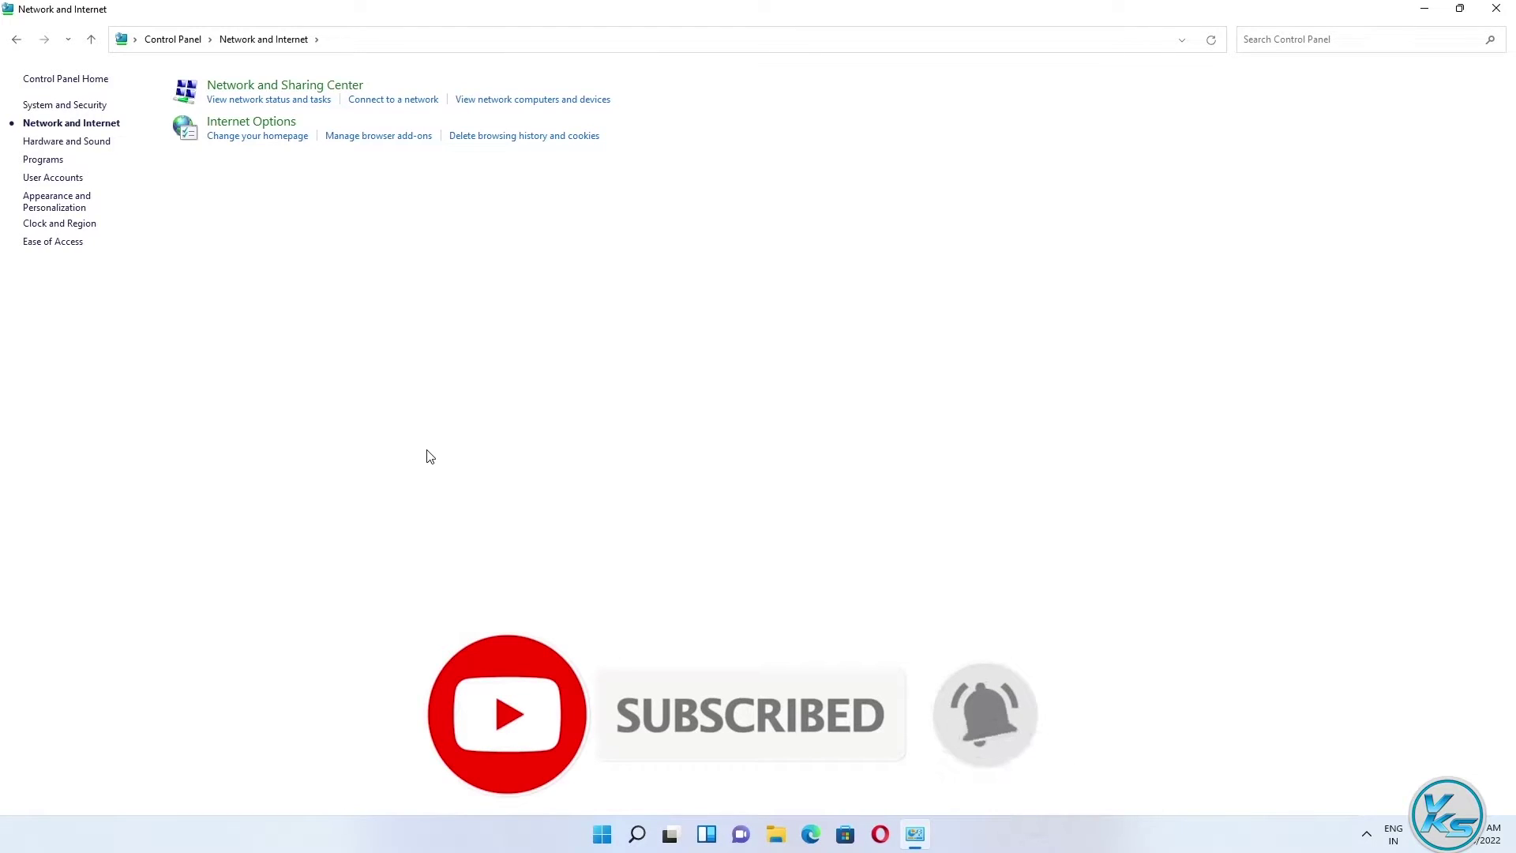
{"action": "left_click", "coordinate": [265, 94]}
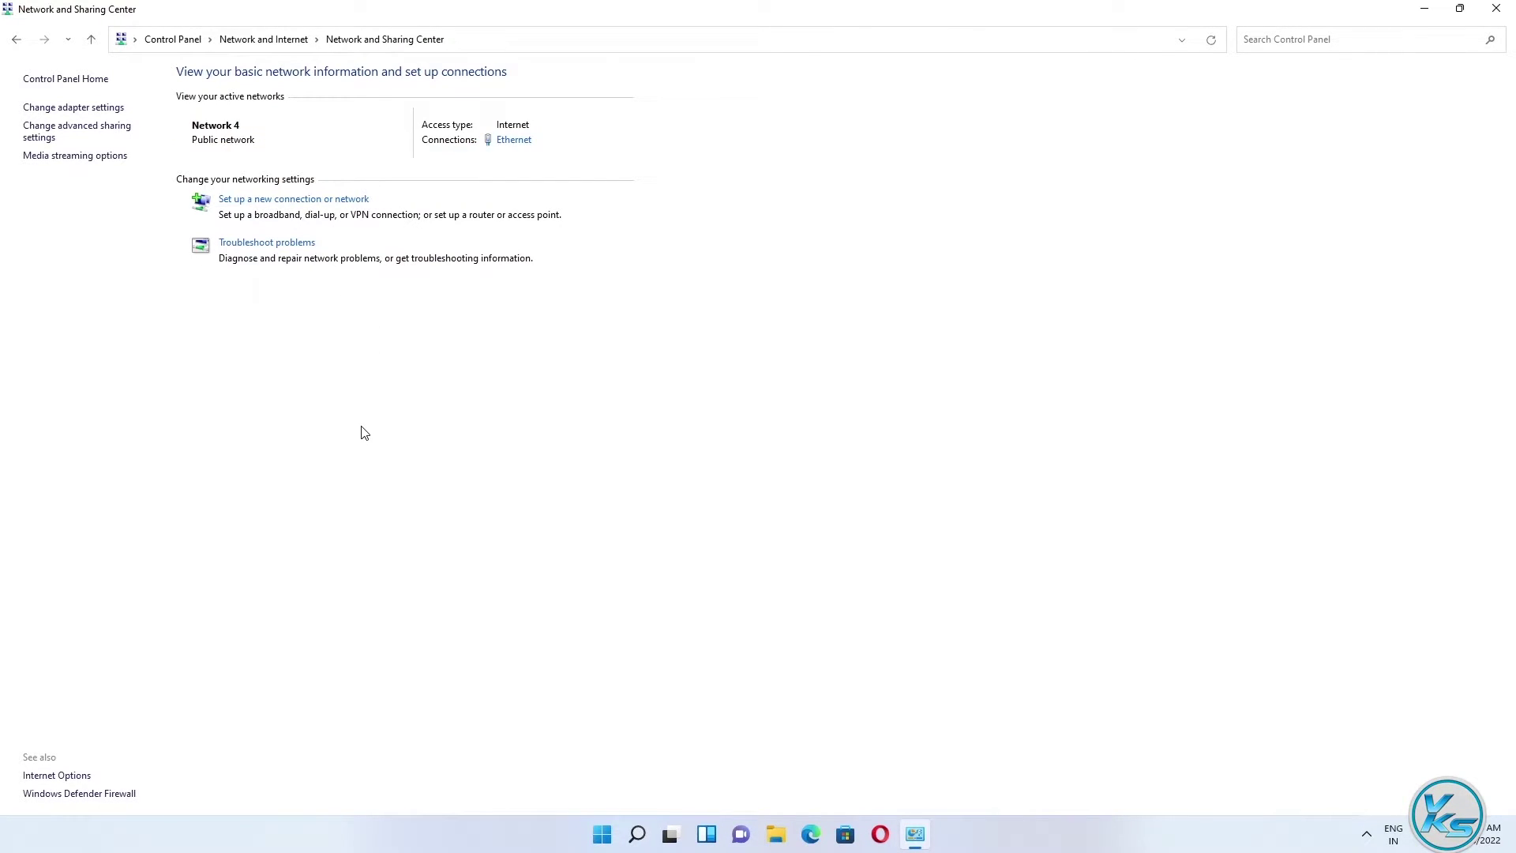
{"action": "left_click", "coordinate": [54, 134]}
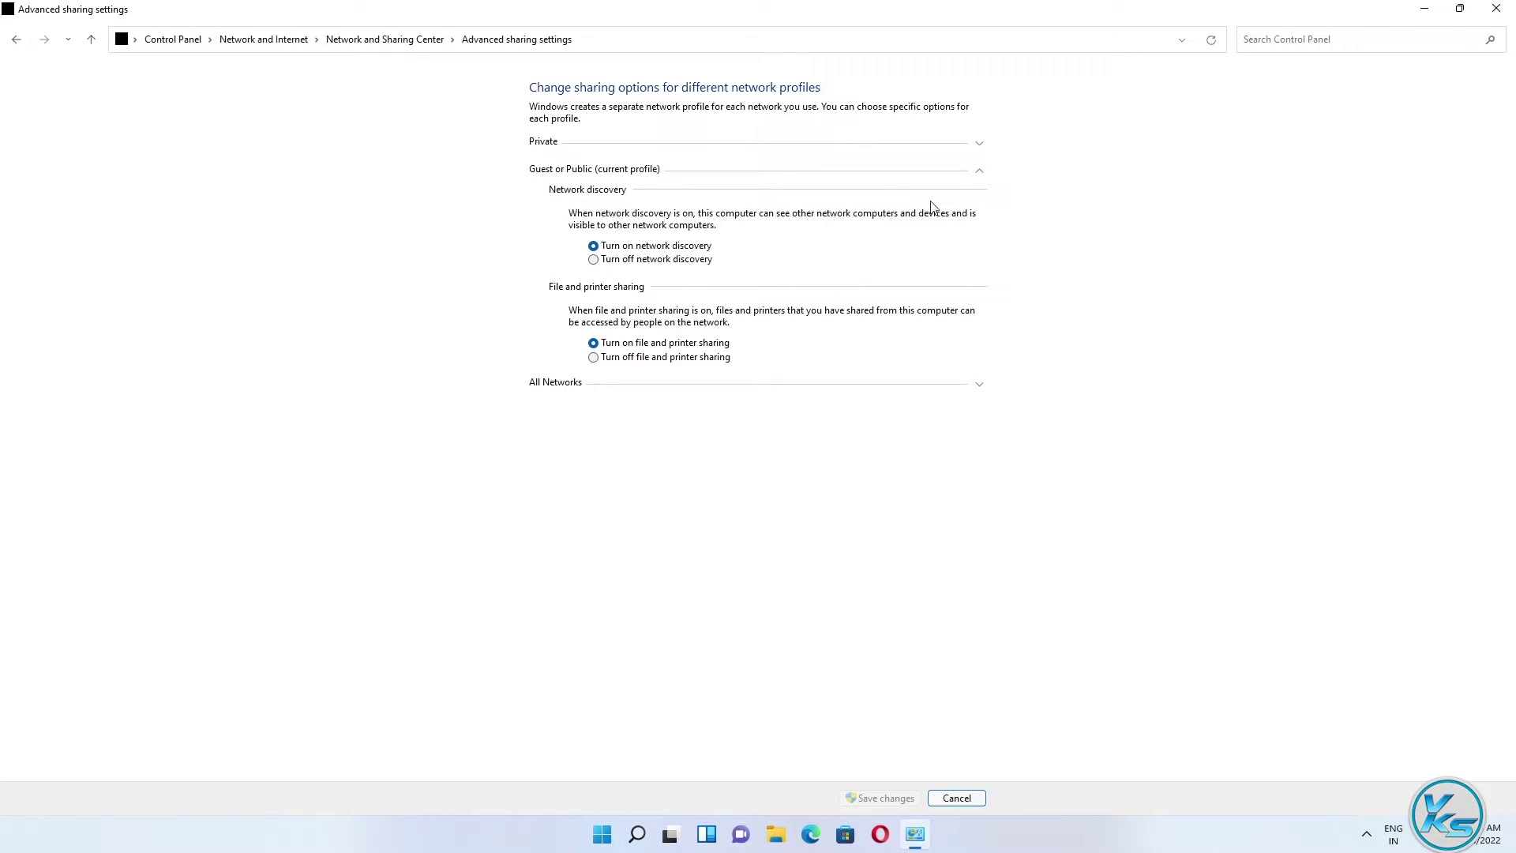
Step: Review the sharing options for the Private, Guest or Public, and All Networks profiles, and close the settings without changes
{"action": "left_click", "coordinate": [978, 171]}
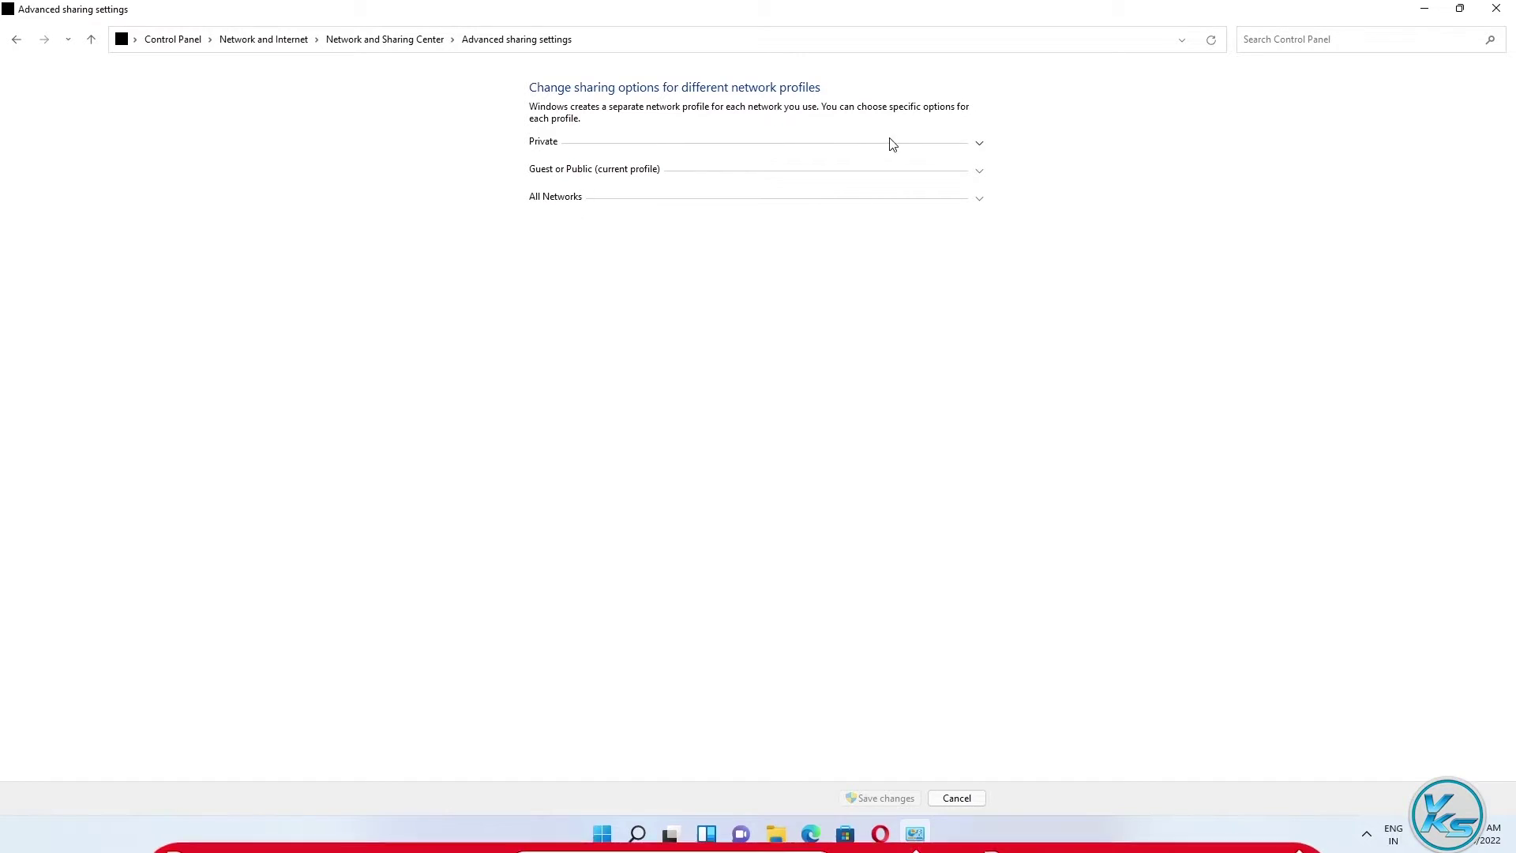
{"action": "left_click", "coordinate": [980, 145]}
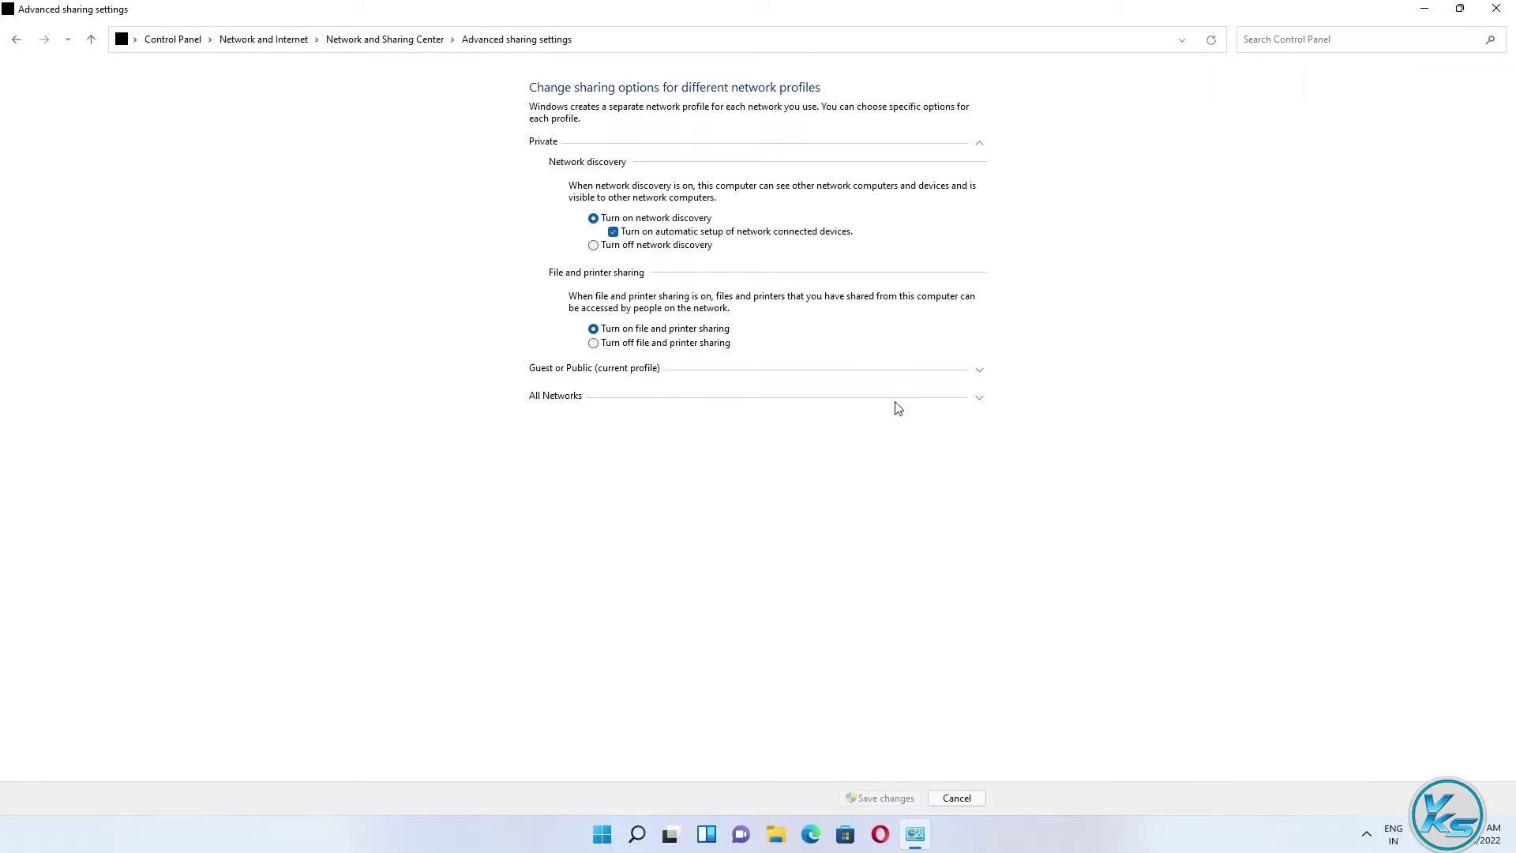
{"action": "left_click", "coordinate": [975, 371]}
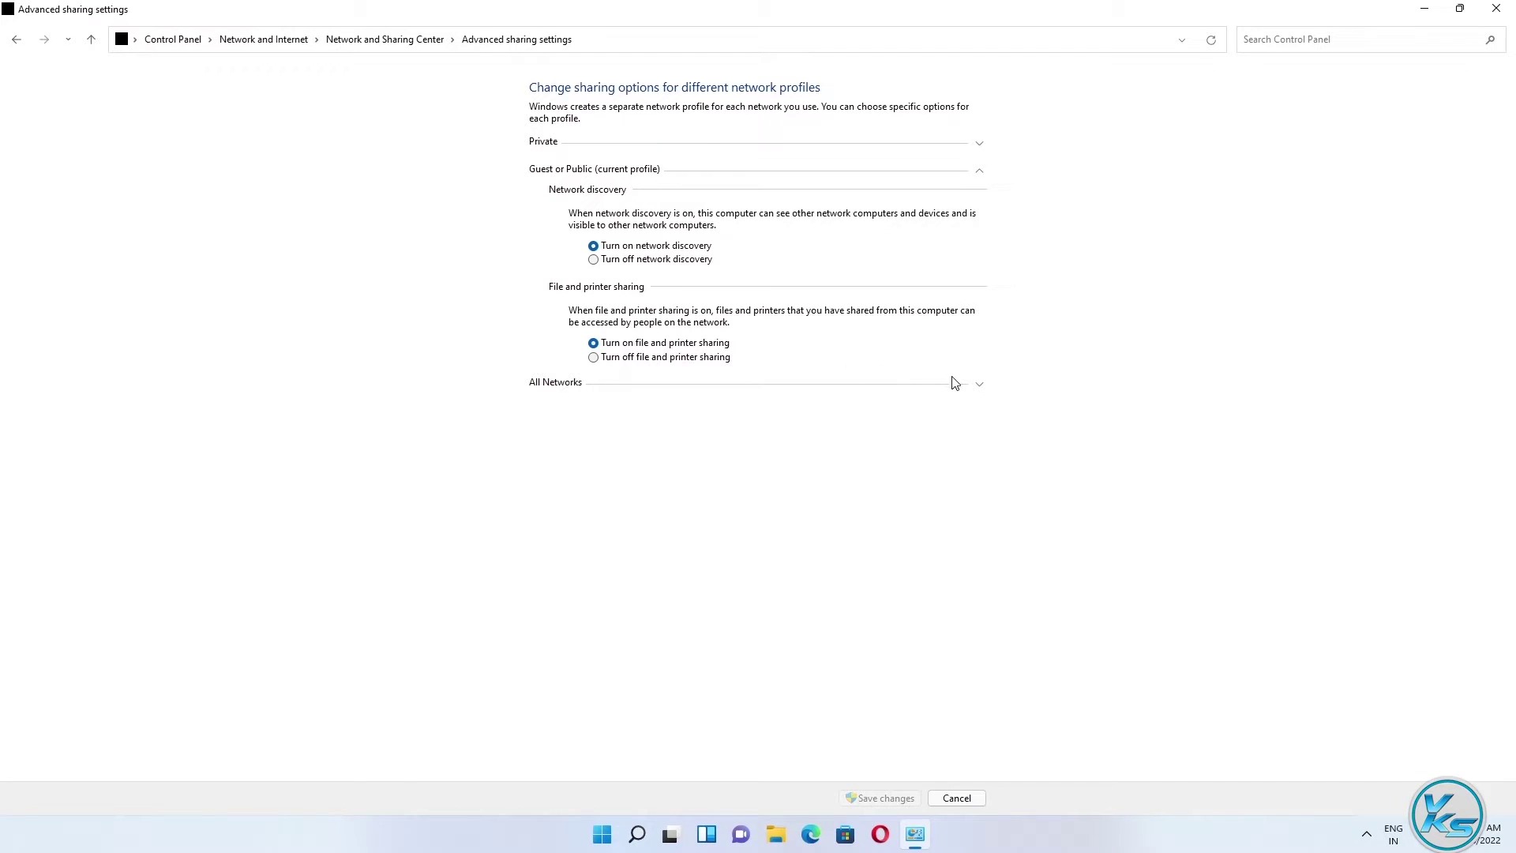
{"action": "left_click", "coordinate": [976, 387]}
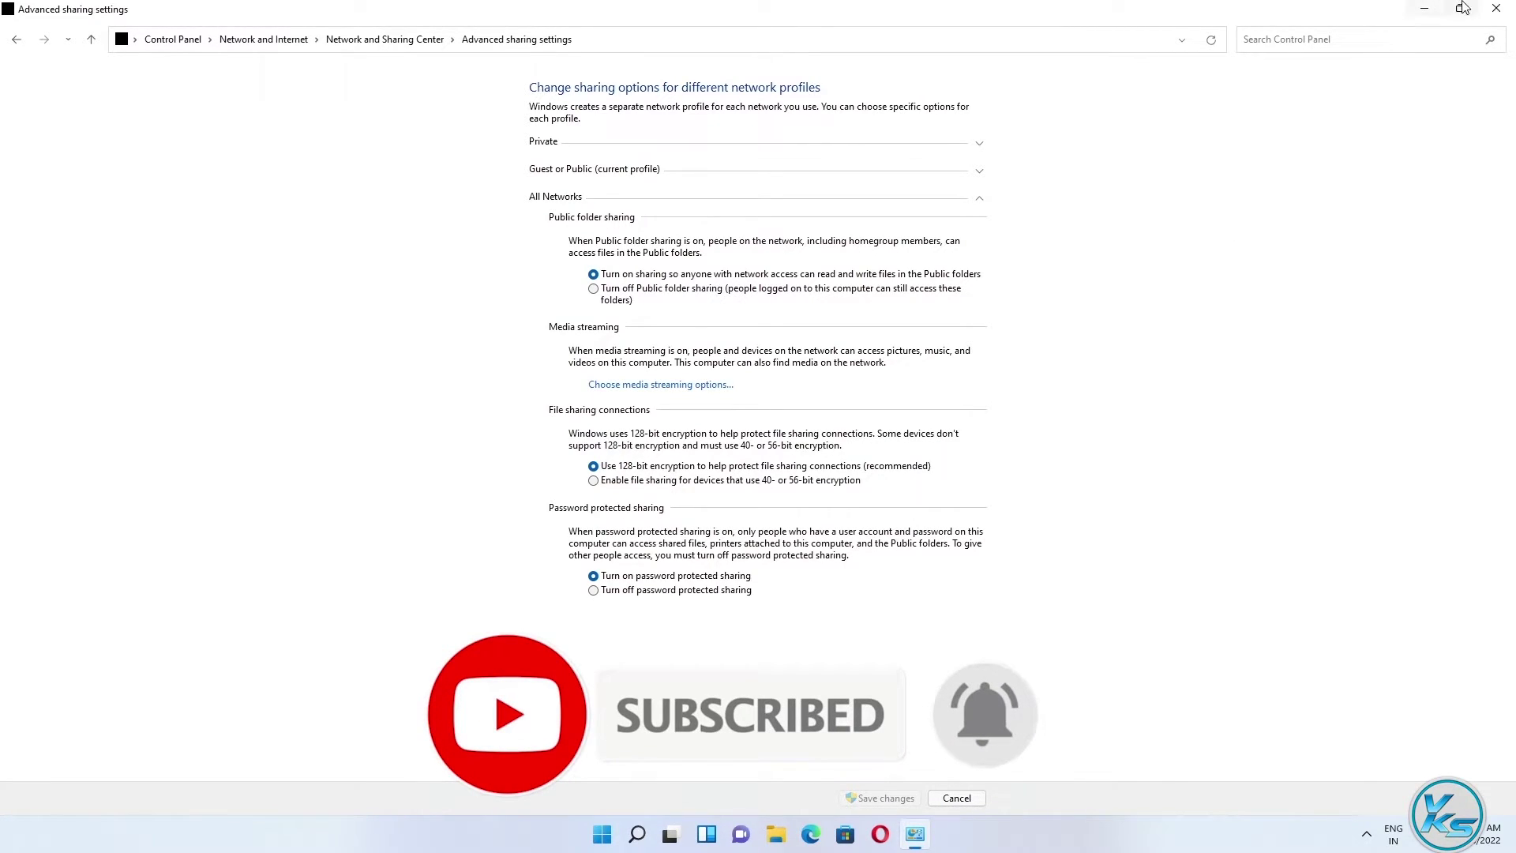
{"action": "left_click", "coordinate": [1496, 8]}
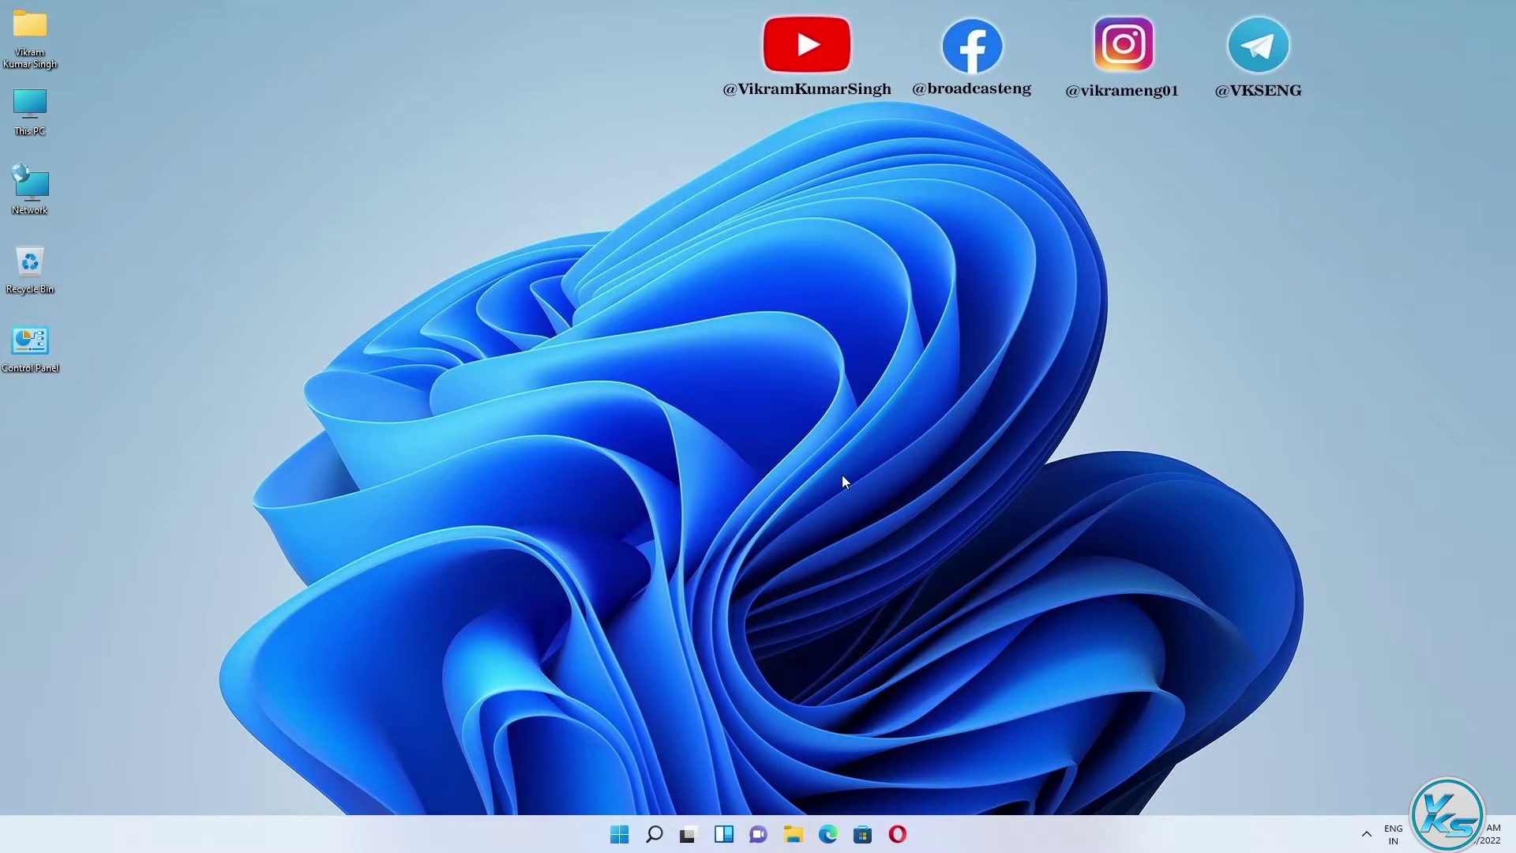
Step: Search Windows for "services" and open the Services app
{"action": "left_click", "coordinate": [654, 834]}
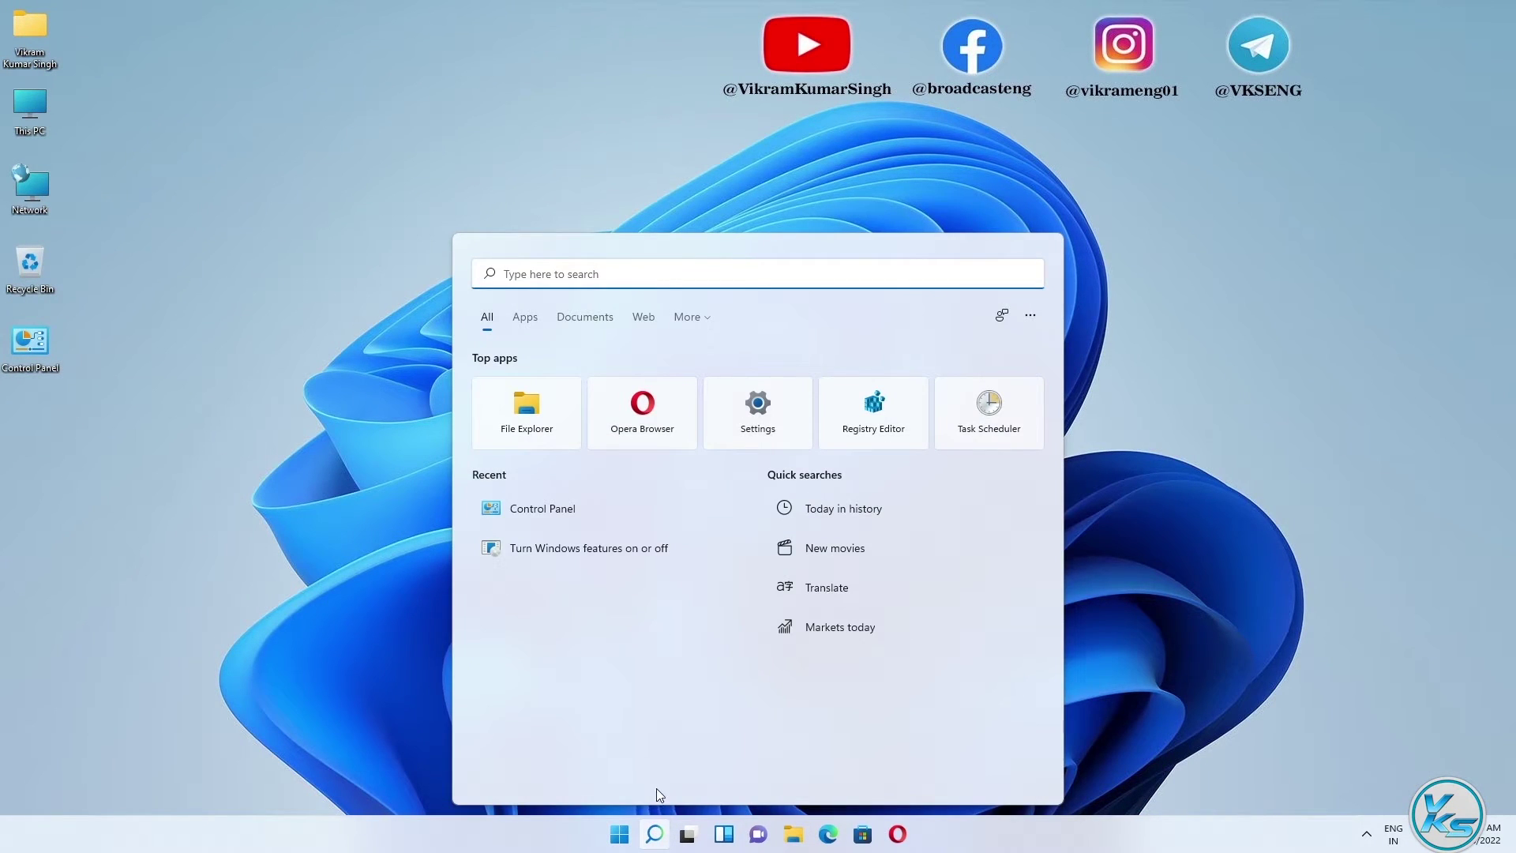
{"action": "type", "text": "services"}
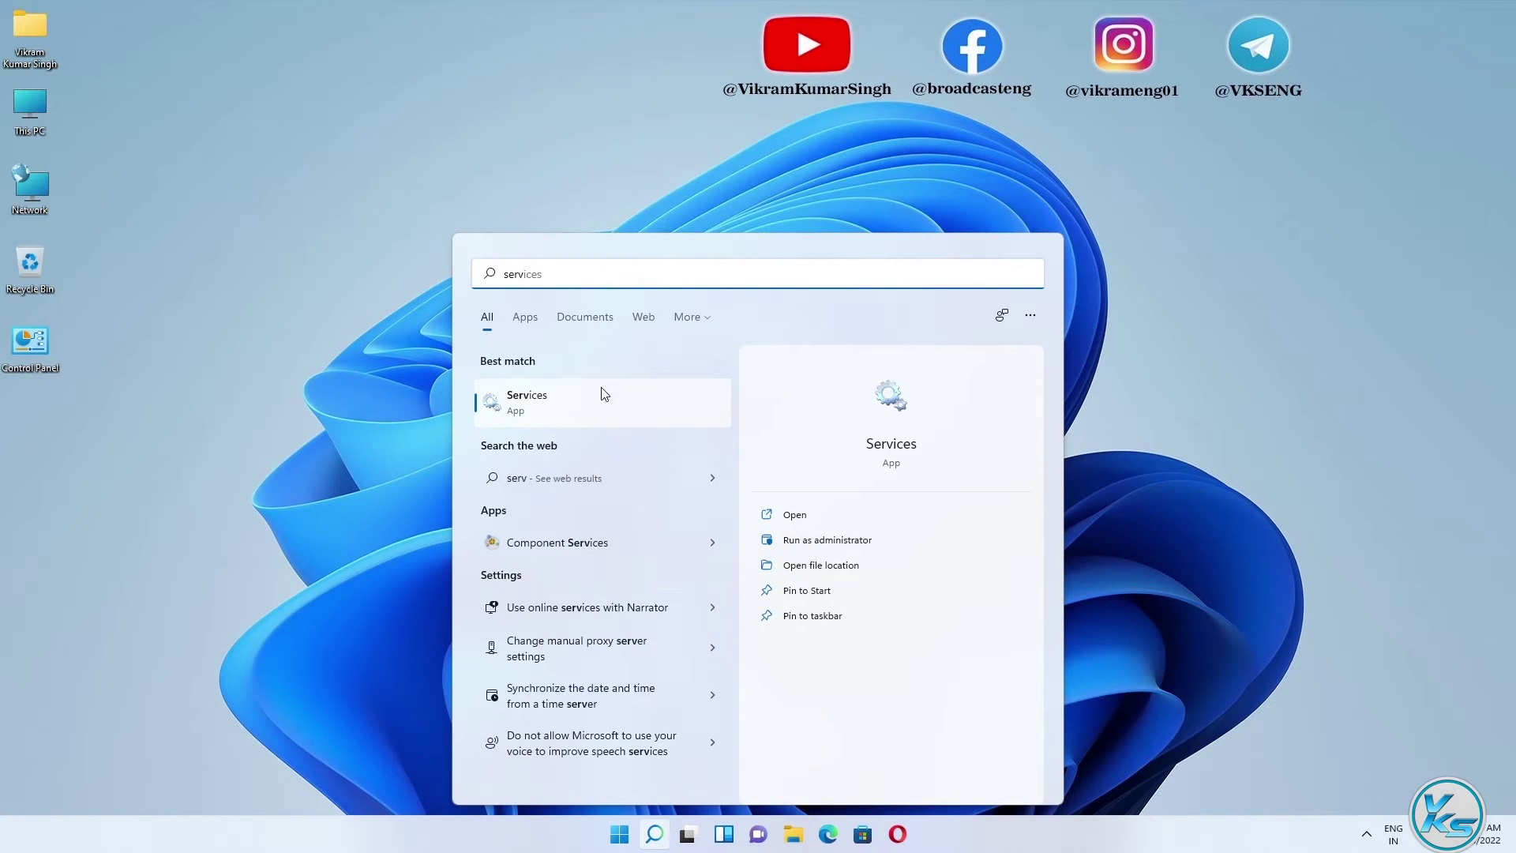
{"action": "left_click", "coordinate": [588, 406]}
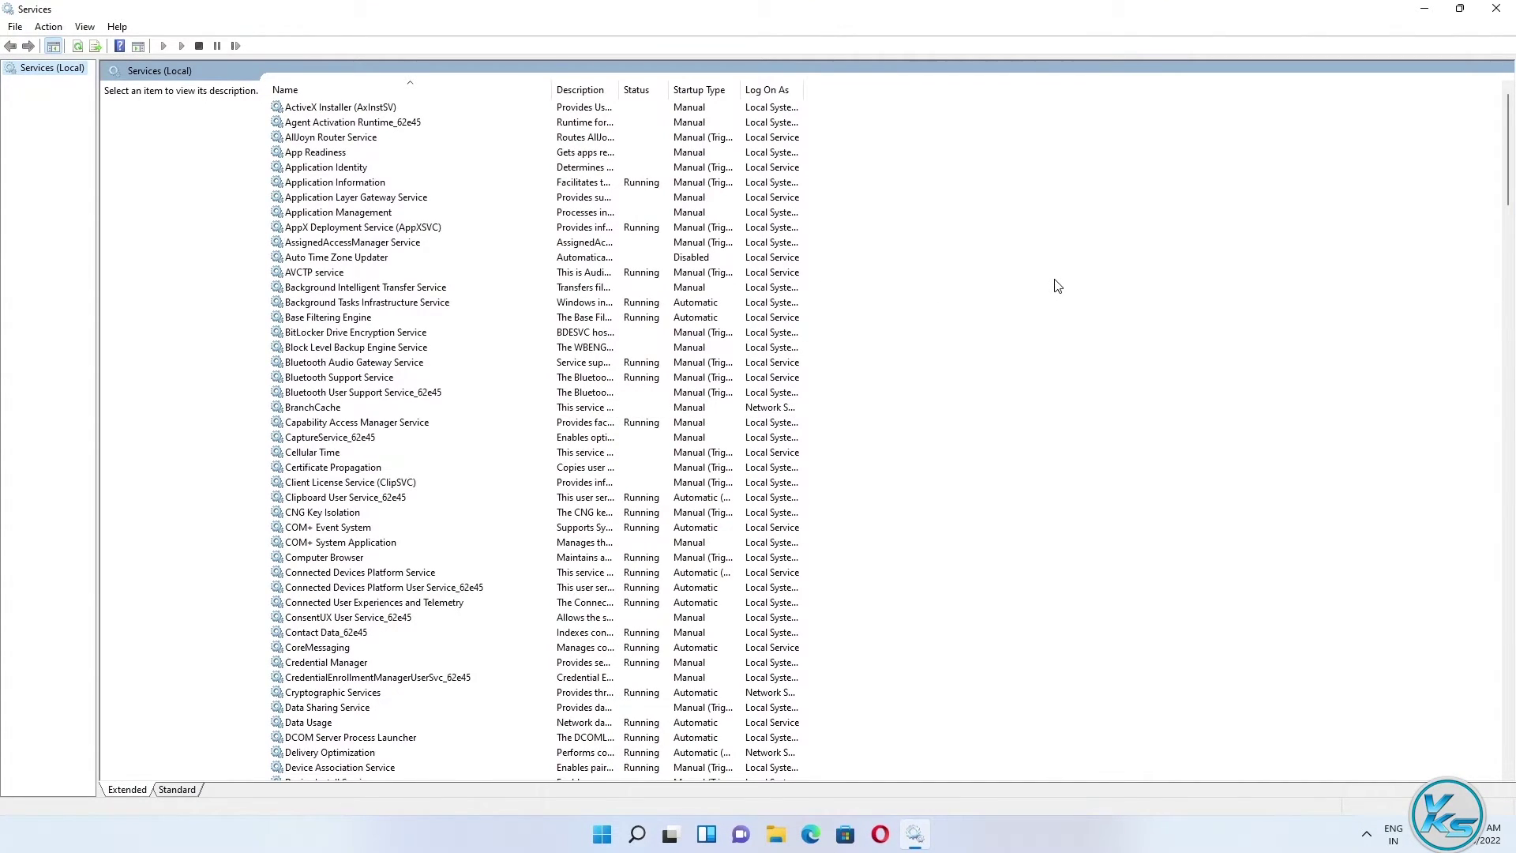
Step: Set the Function Discovery Provider Host service's startup type to Automatic, start the service and apply the change
{"action": "scroll", "coordinate": [1057, 286], "scroll_direction": "down", "scroll_amount": 6}
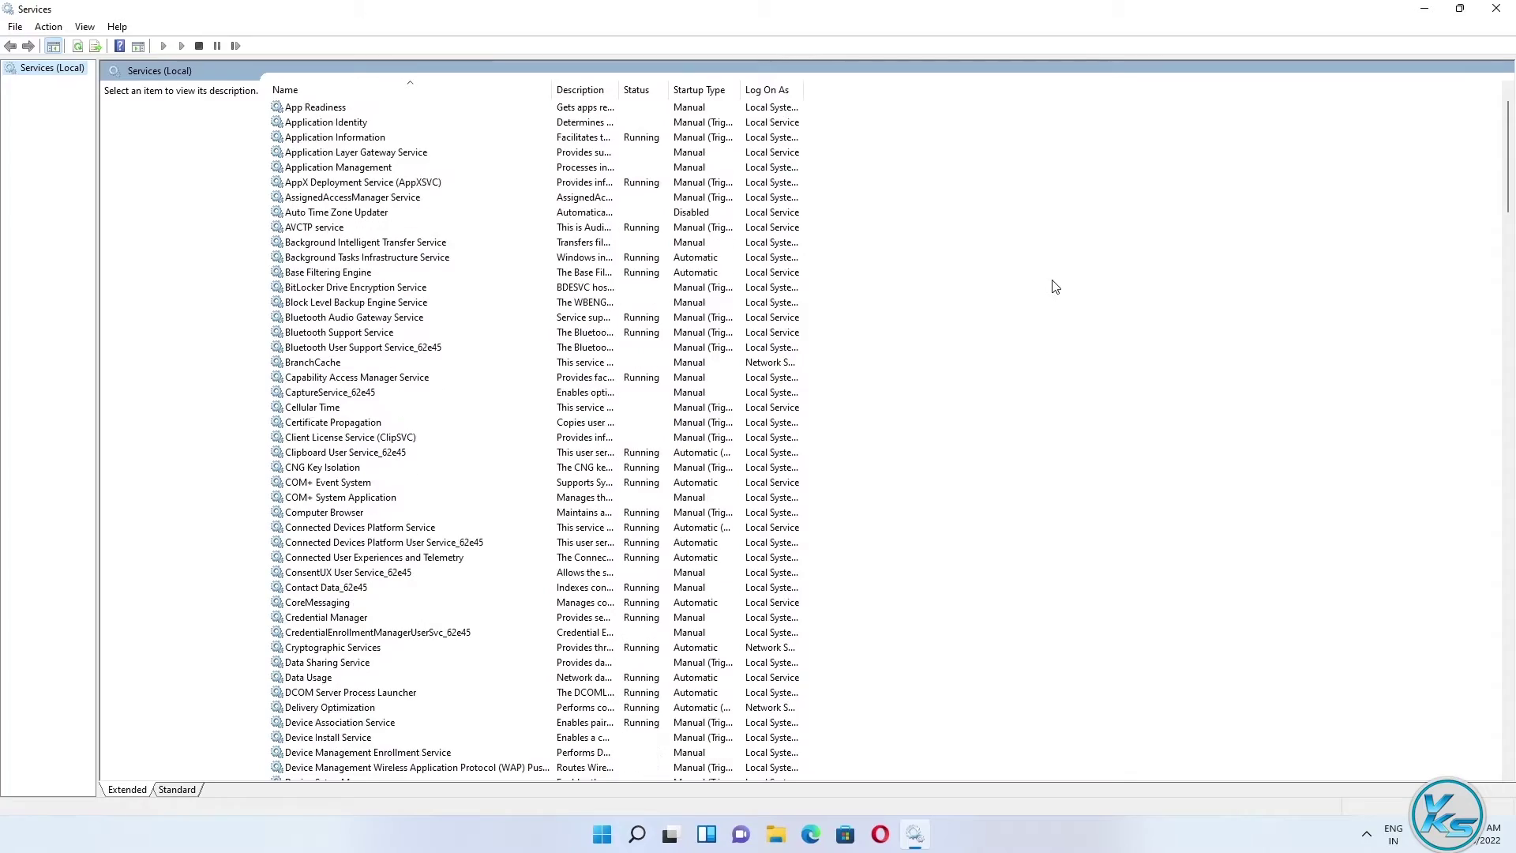
{"action": "scroll", "coordinate": [1044, 295], "scroll_direction": "down", "scroll_amount": 10}
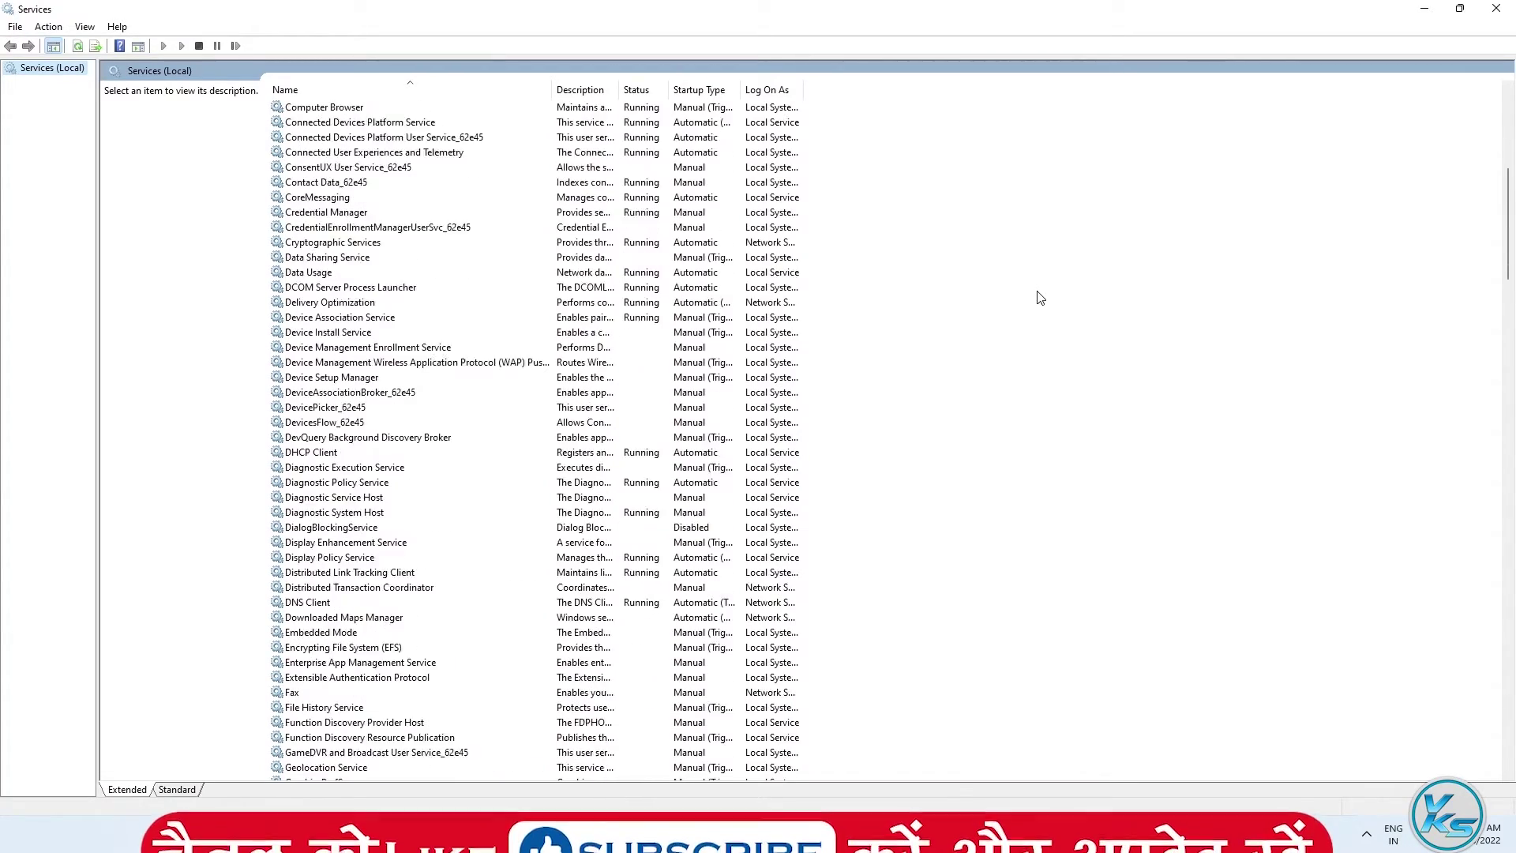
{"action": "scroll", "coordinate": [557, 410], "scroll_direction": "down", "scroll_amount": 1}
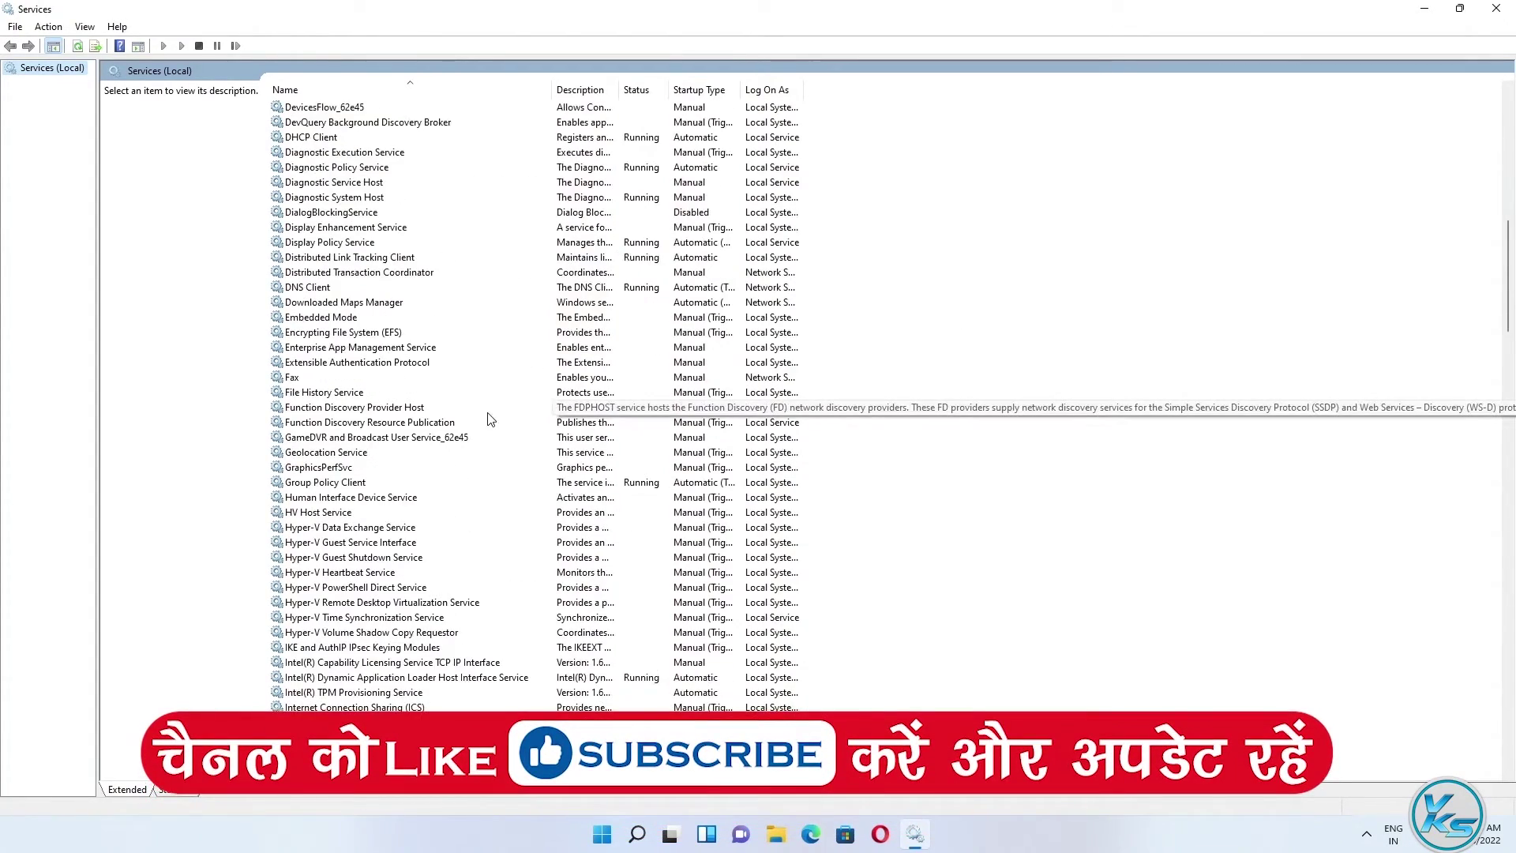
{"action": "left_click", "coordinate": [385, 411]}
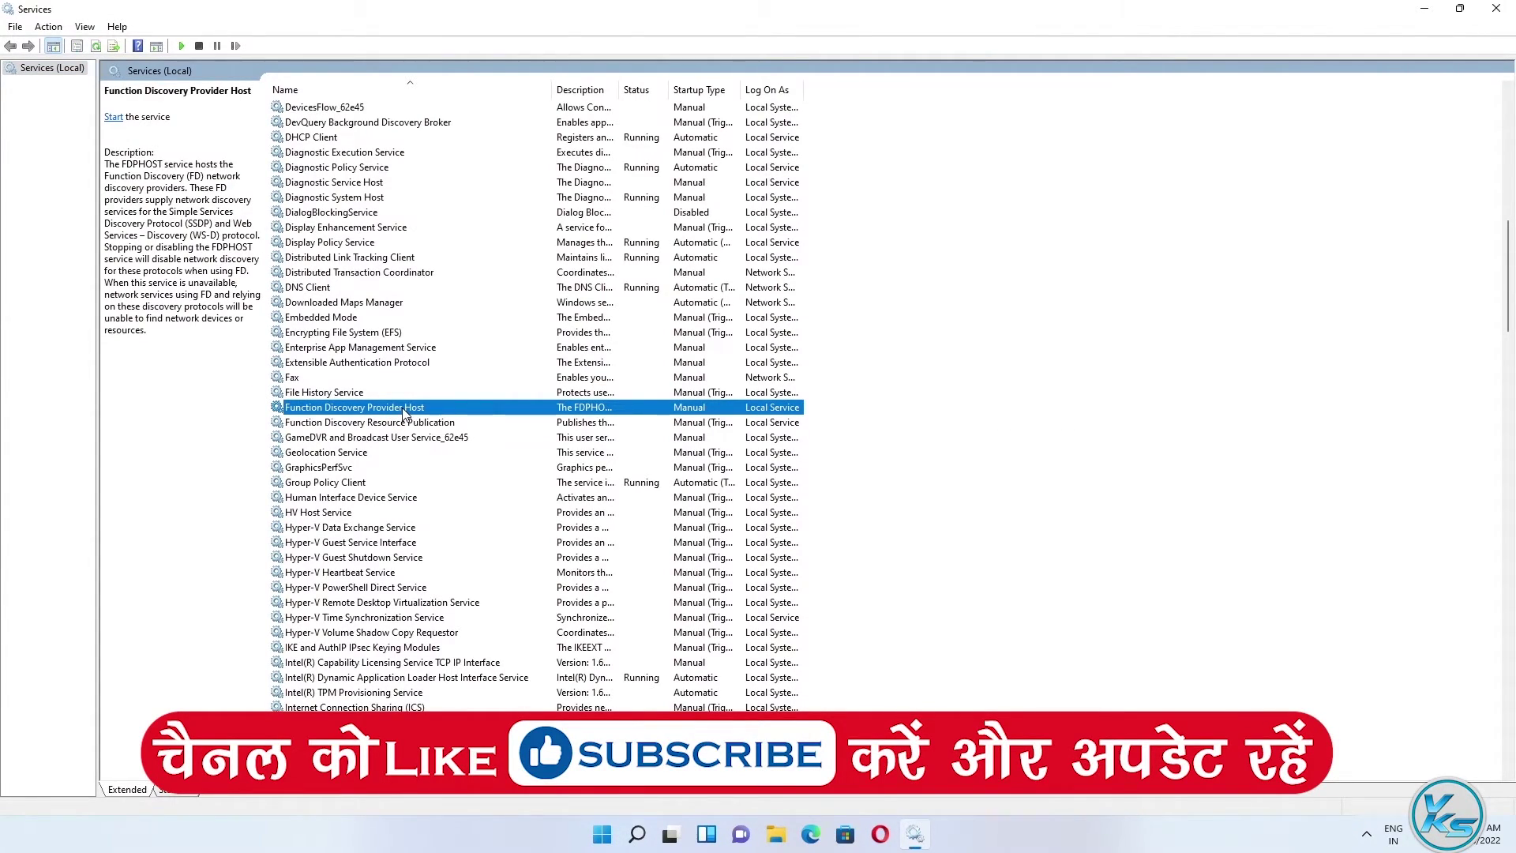
{"action": "double_click", "coordinate": [402, 412]}
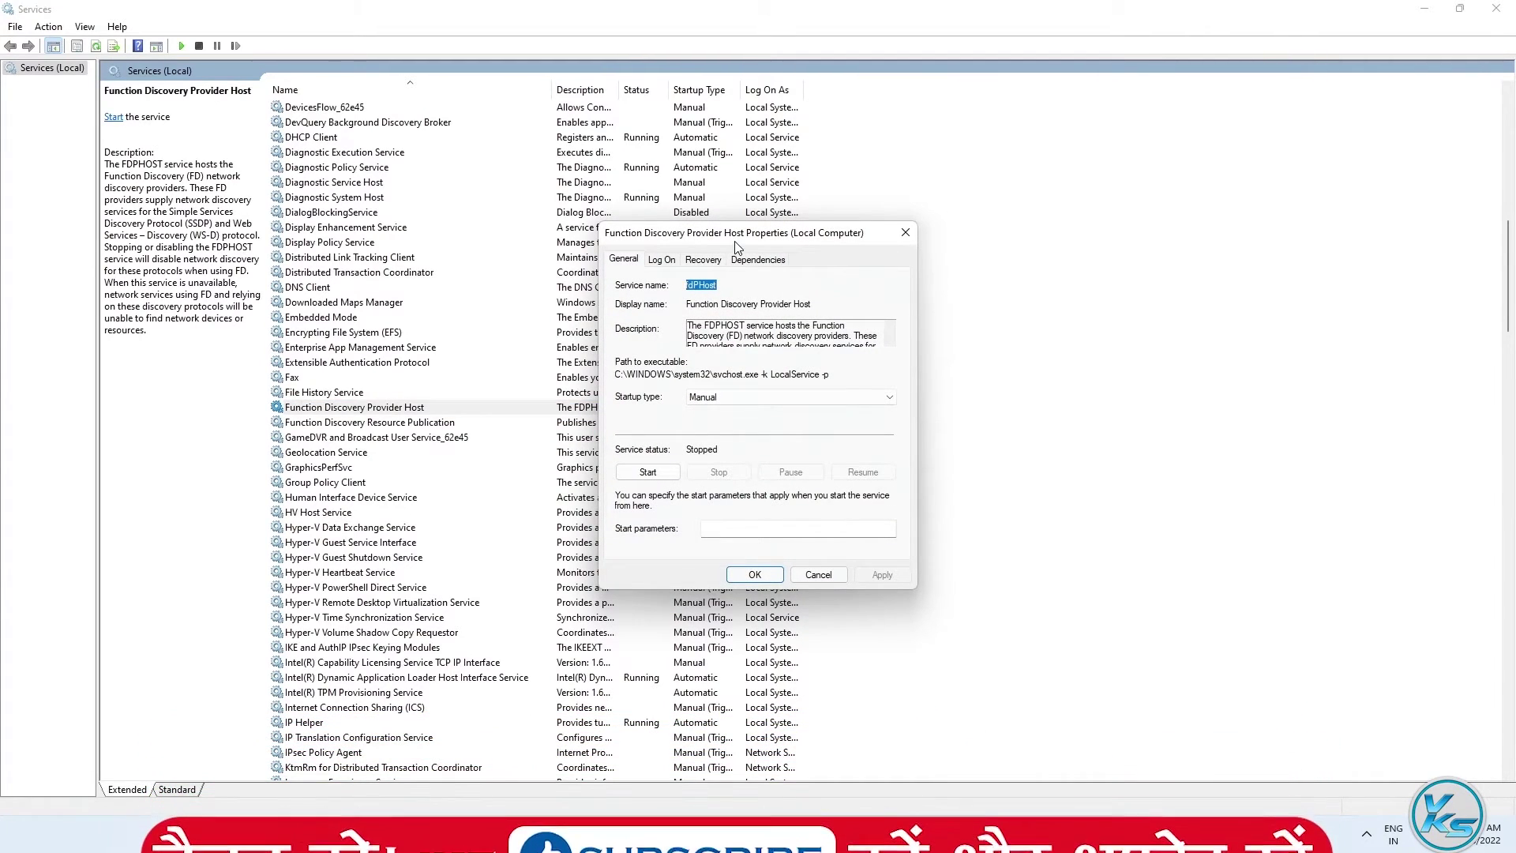
{"action": "left_click_drag", "start_coordinate": [735, 243], "coordinate": [797, 224]}
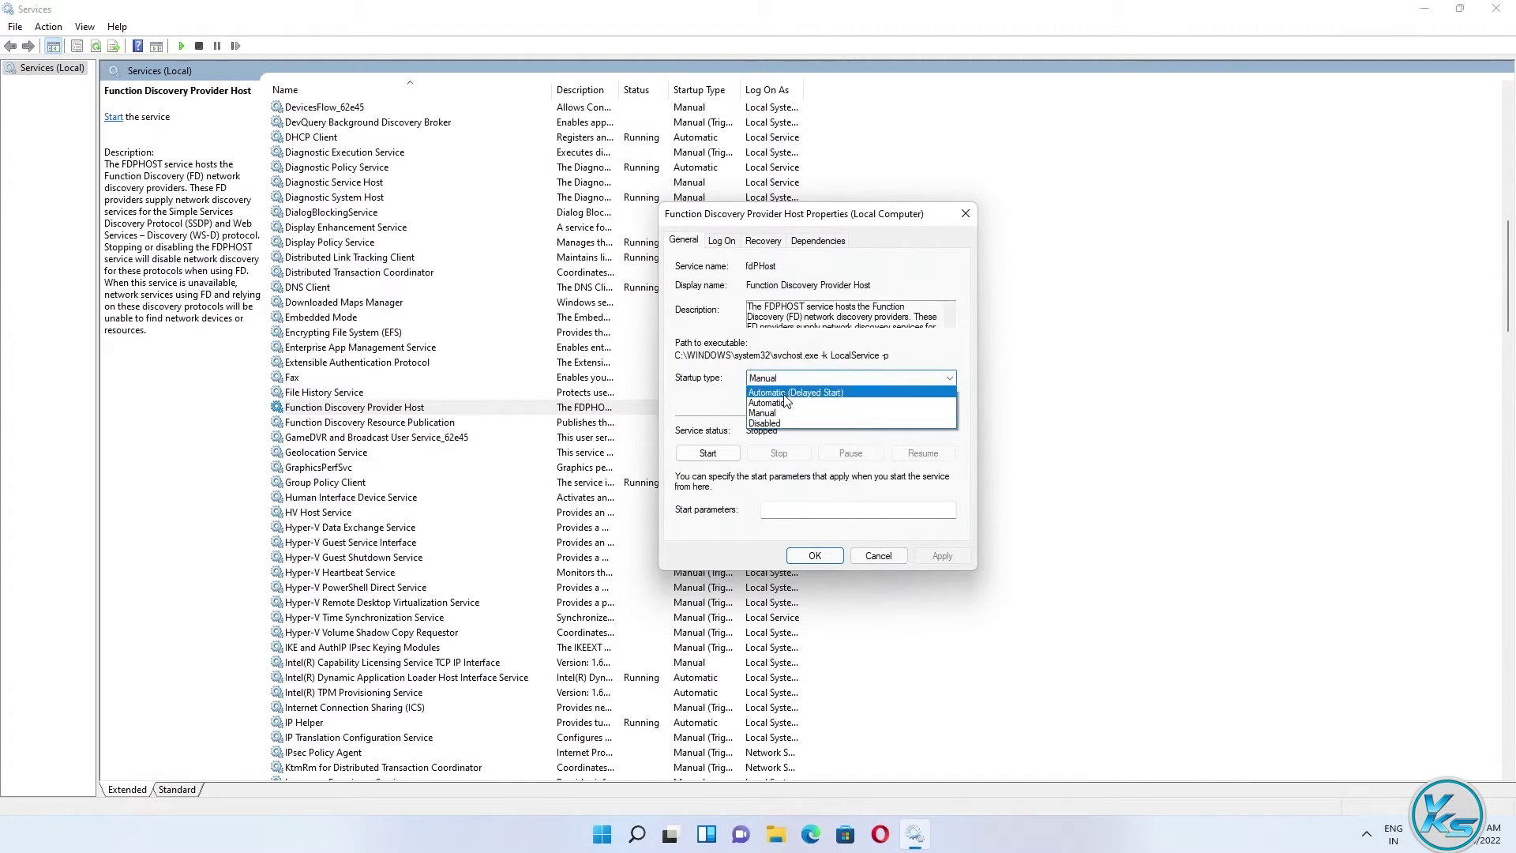
{"action": "left_click", "coordinate": [784, 403]}
{"action": "left_click", "coordinate": [716, 454]}
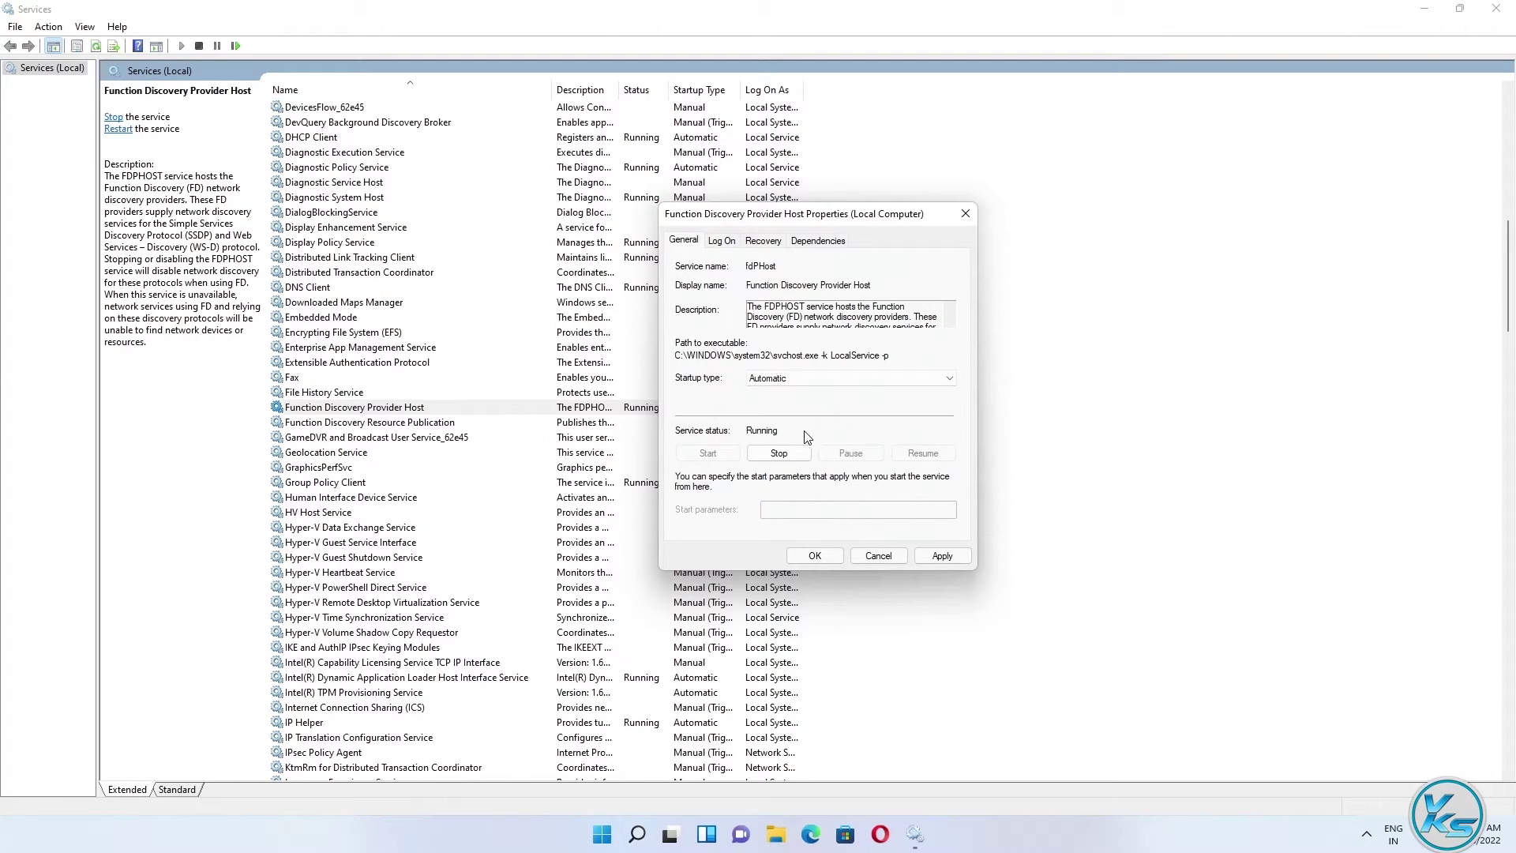
{"action": "left_click", "coordinate": [943, 554]}
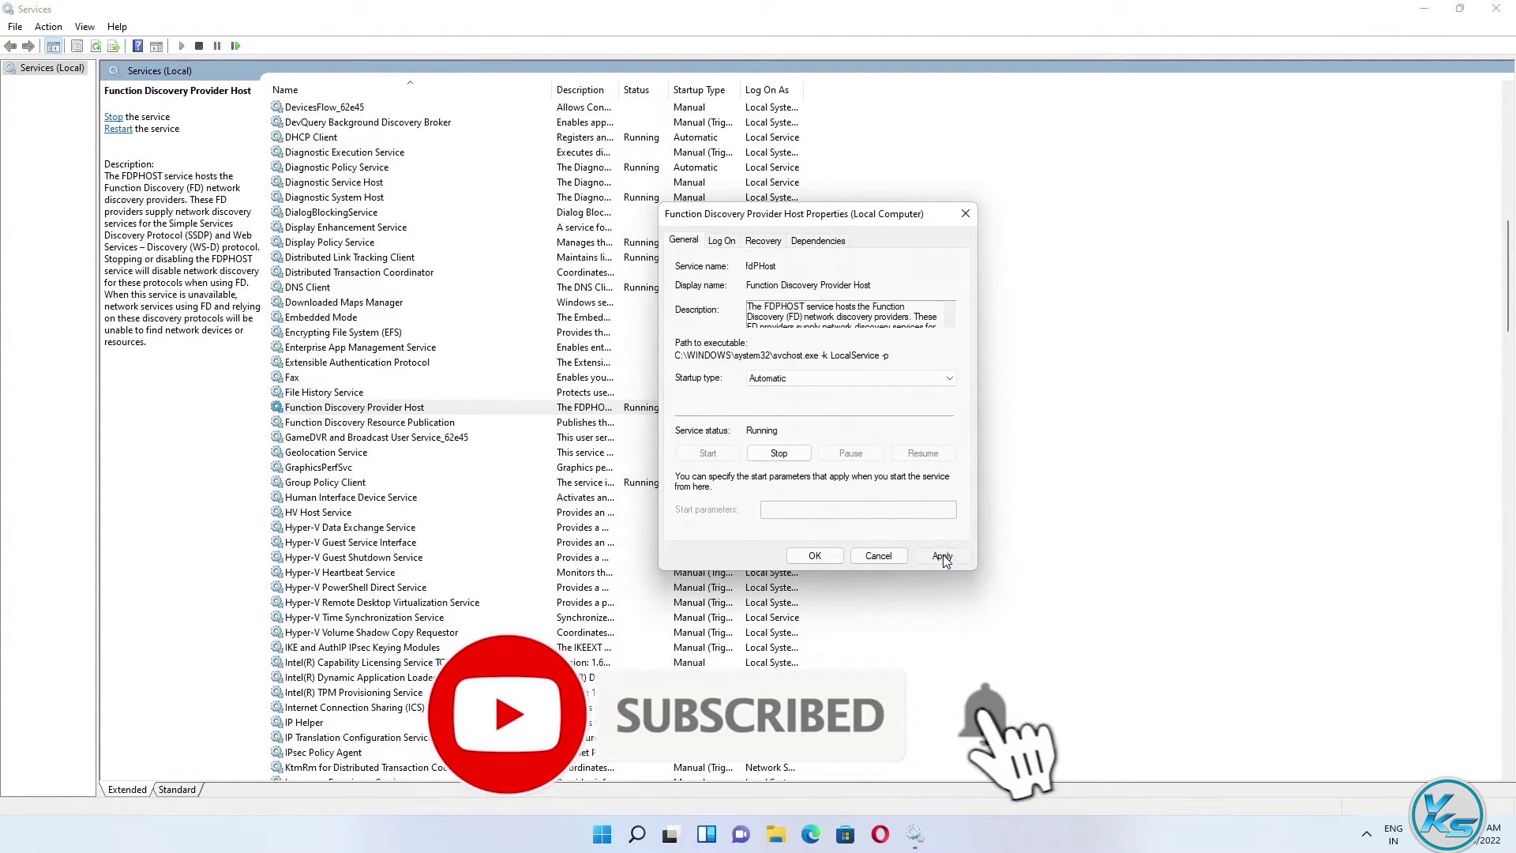
{"action": "left_click", "coordinate": [817, 555]}
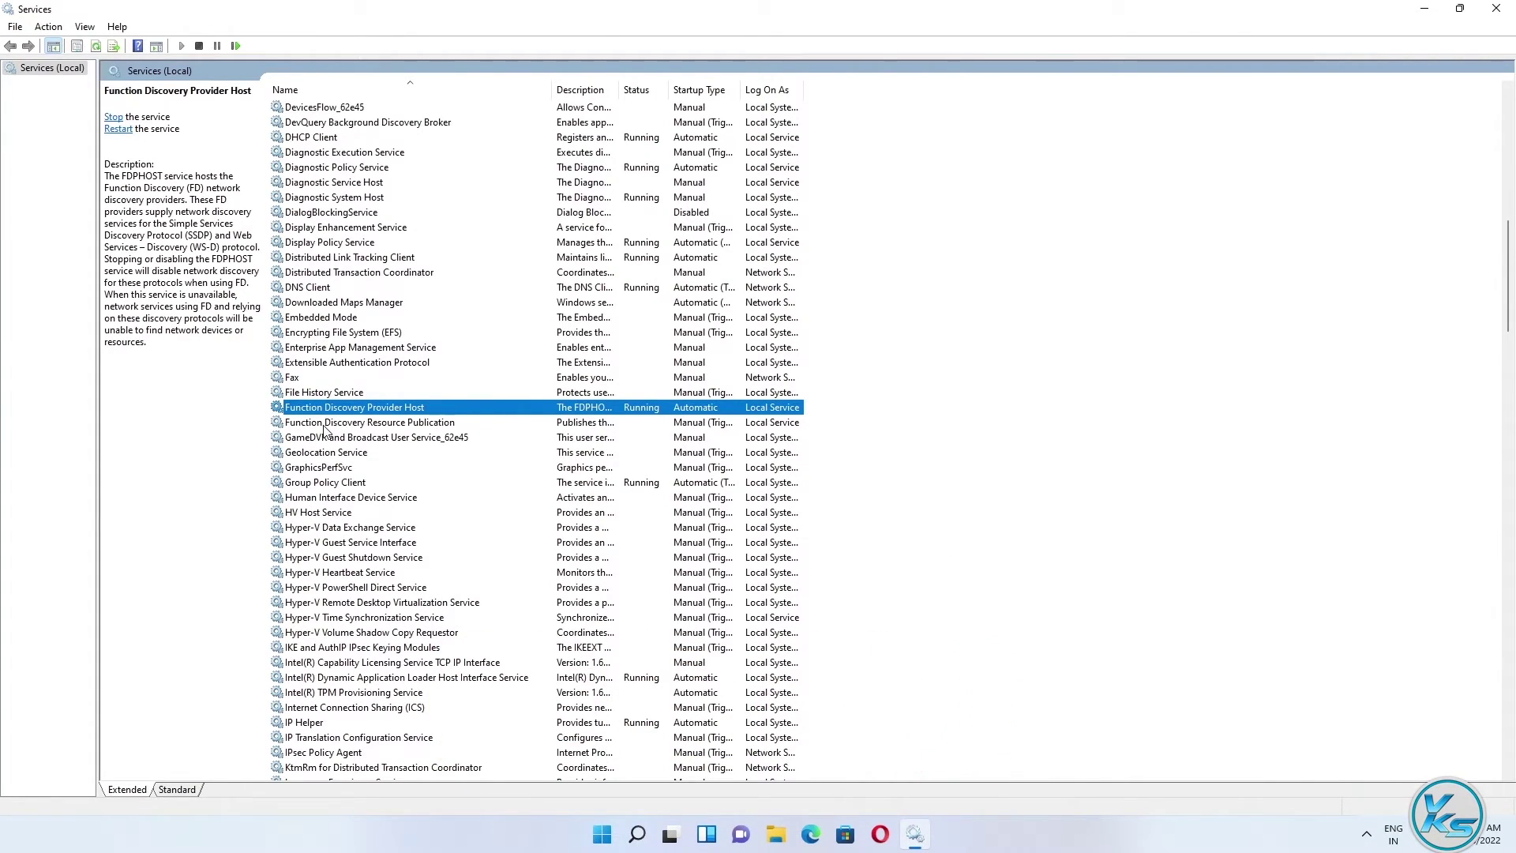
Step: Set the Function Discovery Resource Publication service's startup type to Automatic, start the service and apply the change
{"action": "double_click", "coordinate": [378, 424]}
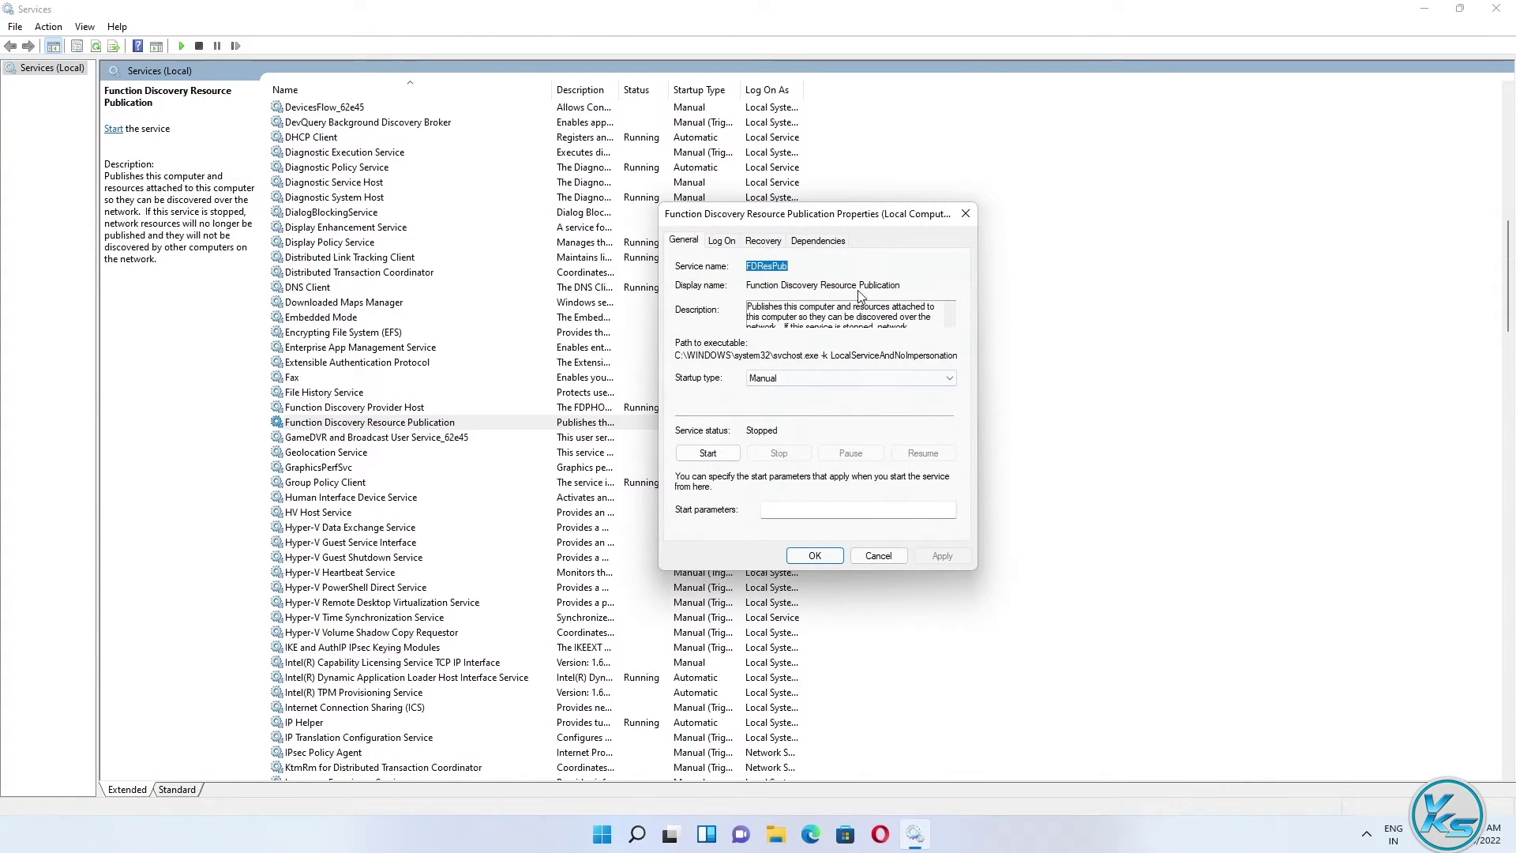
{"action": "left_click", "coordinate": [776, 383]}
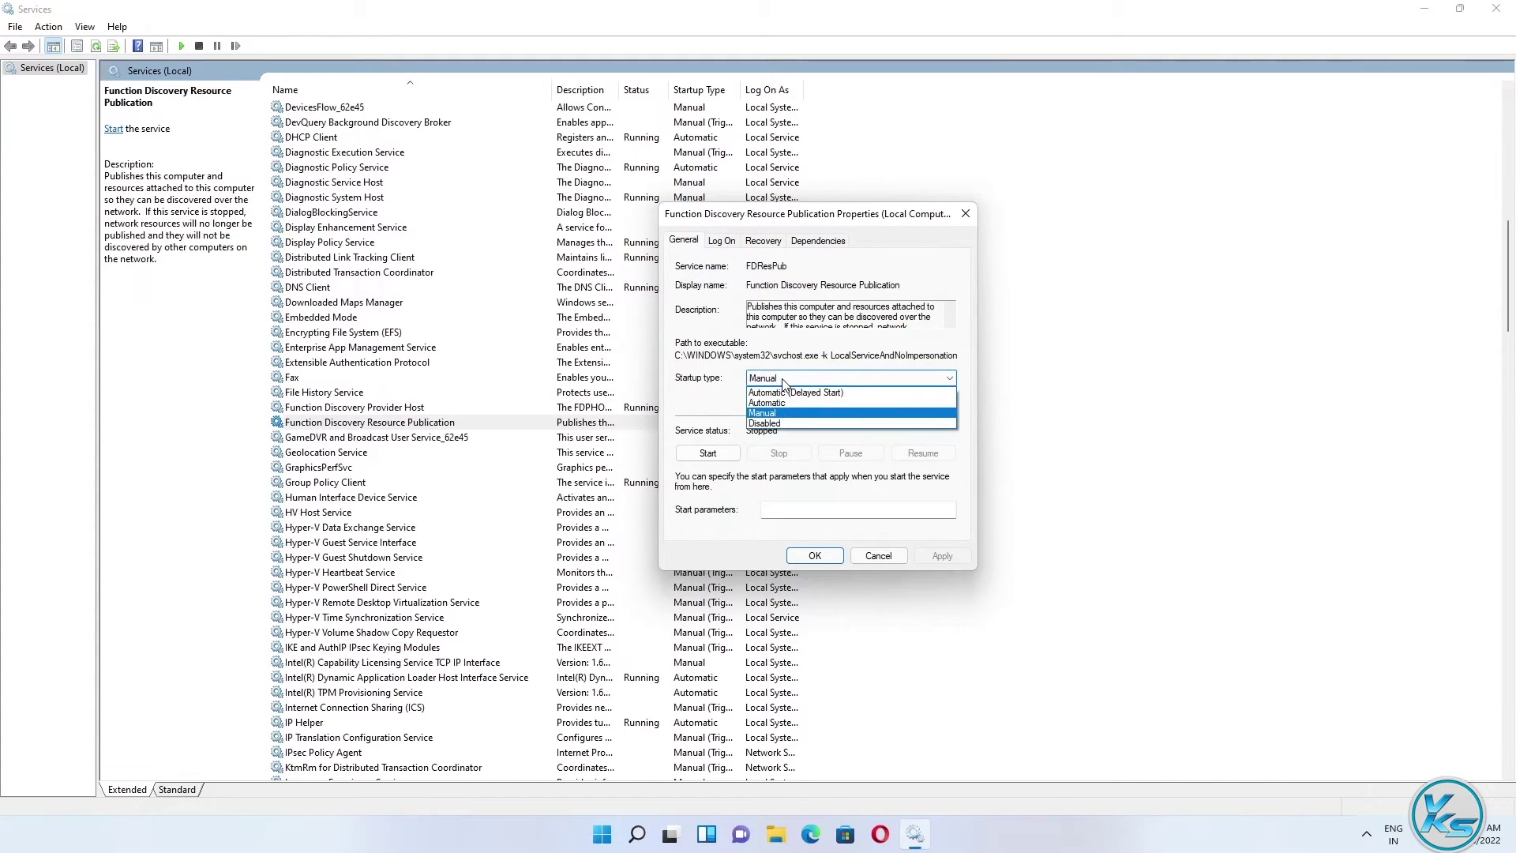
{"action": "left_click", "coordinate": [785, 403]}
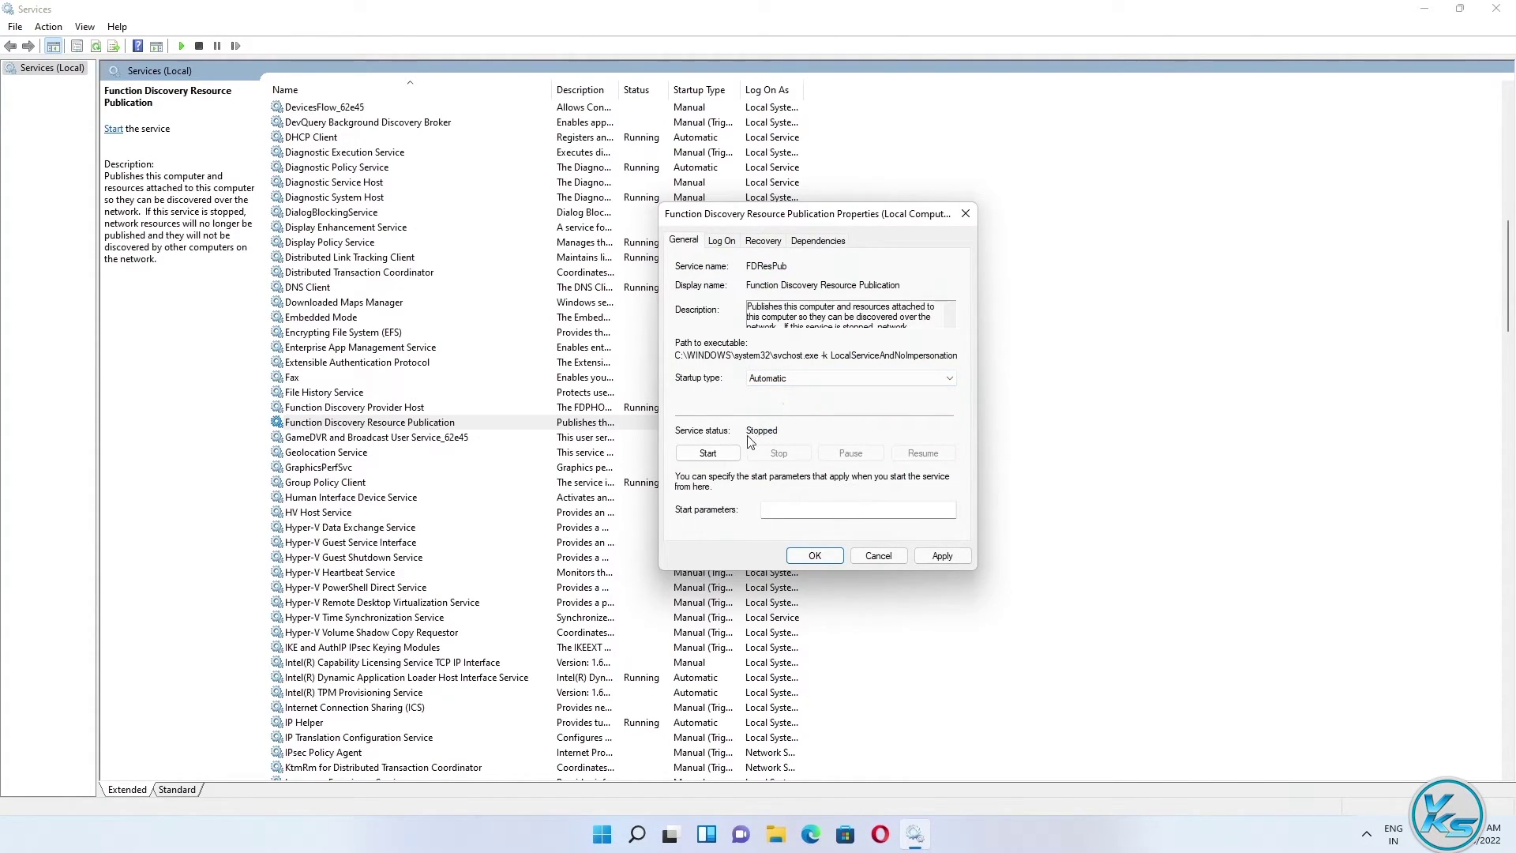
{"action": "left_click", "coordinate": [730, 454]}
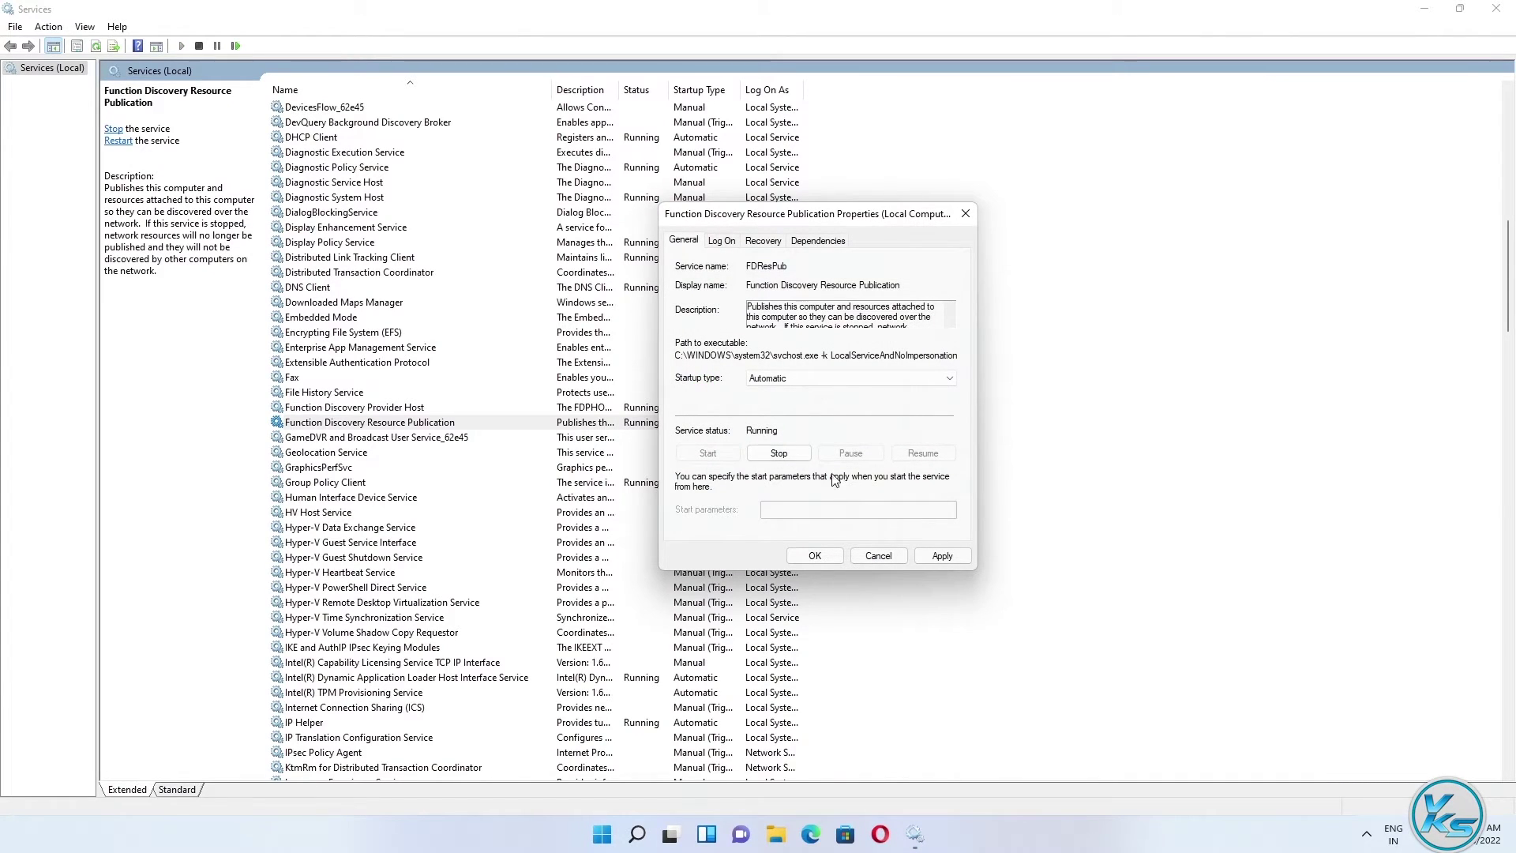
{"action": "left_click", "coordinate": [943, 555]}
{"action": "left_click", "coordinate": [815, 556]}
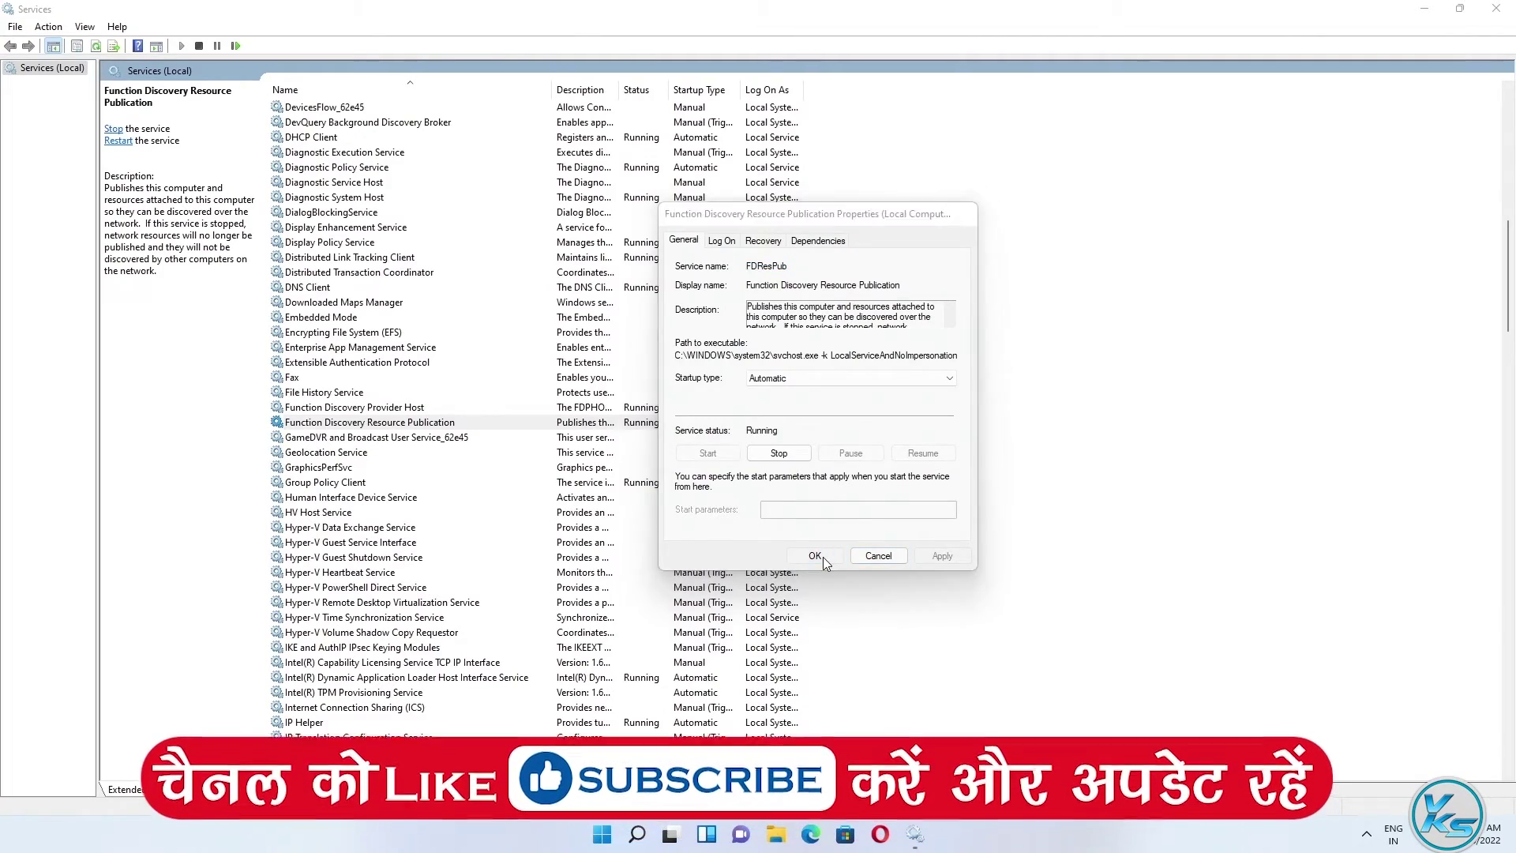
Step: Set the SSDP Discovery service's startup type to Automatic, start the service and apply the change
{"action": "scroll", "coordinate": [829, 498], "scroll_direction": "down", "scroll_amount": 1}
{"action": "scroll", "coordinate": [830, 499], "scroll_direction": "down", "scroll_amount": 18}
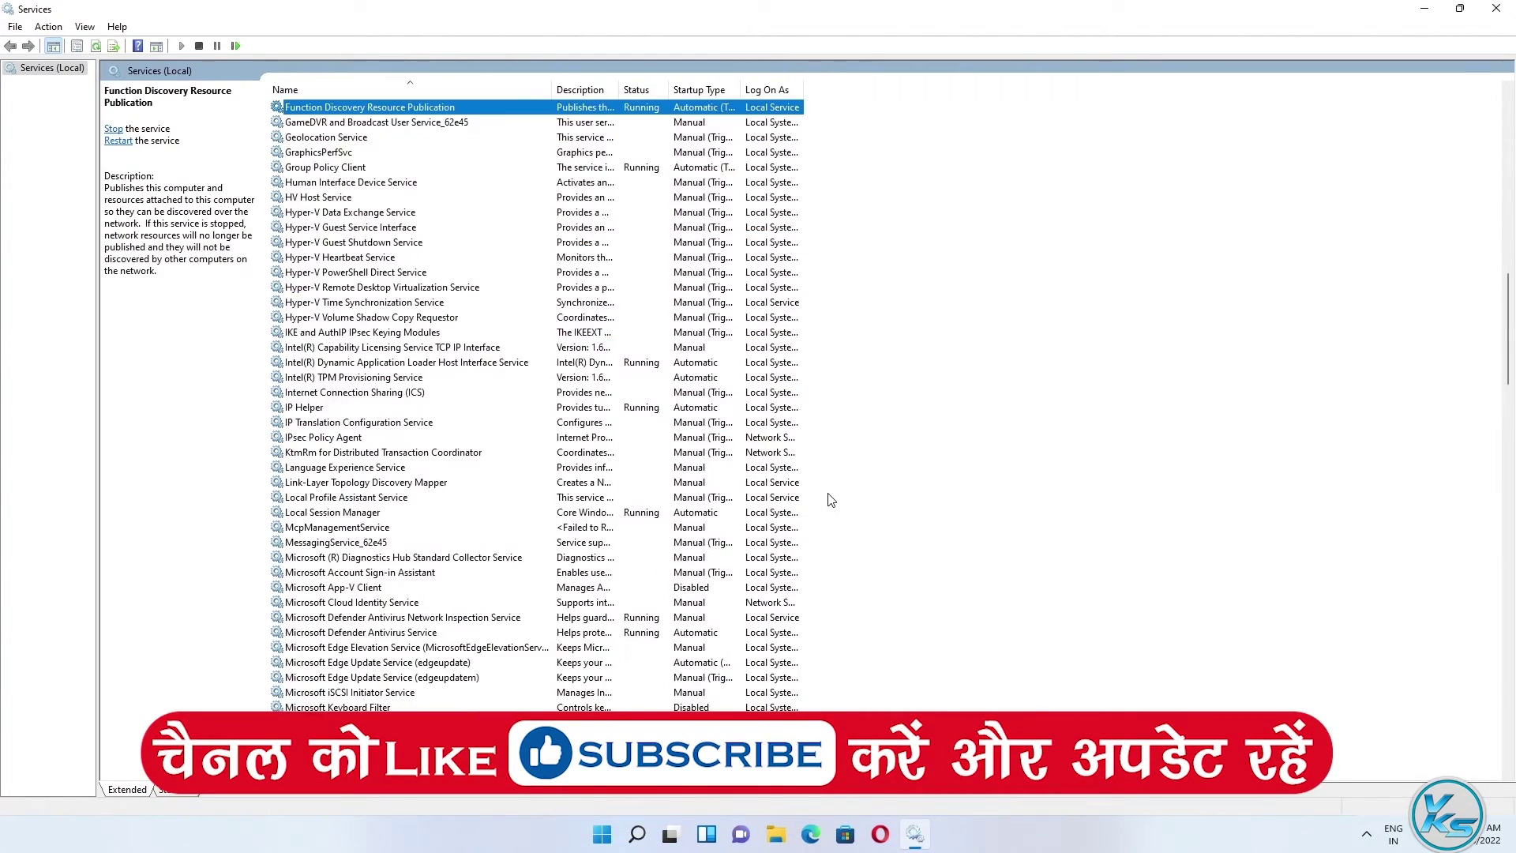
{"action": "scroll", "coordinate": [831, 499], "scroll_direction": "down", "scroll_amount": 10}
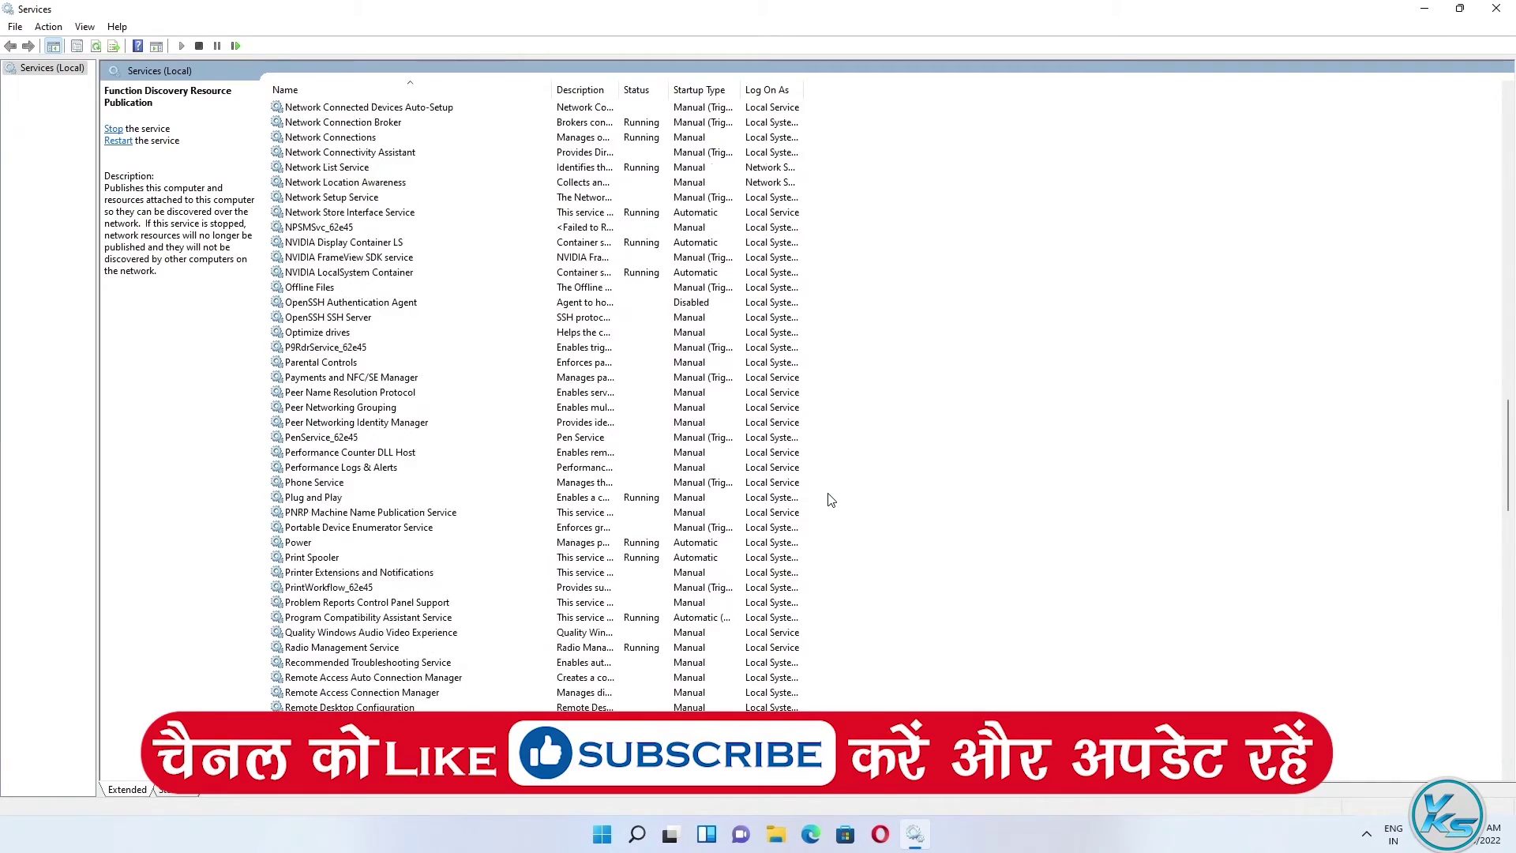
{"action": "scroll", "coordinate": [831, 499], "scroll_direction": "down", "scroll_amount": 7}
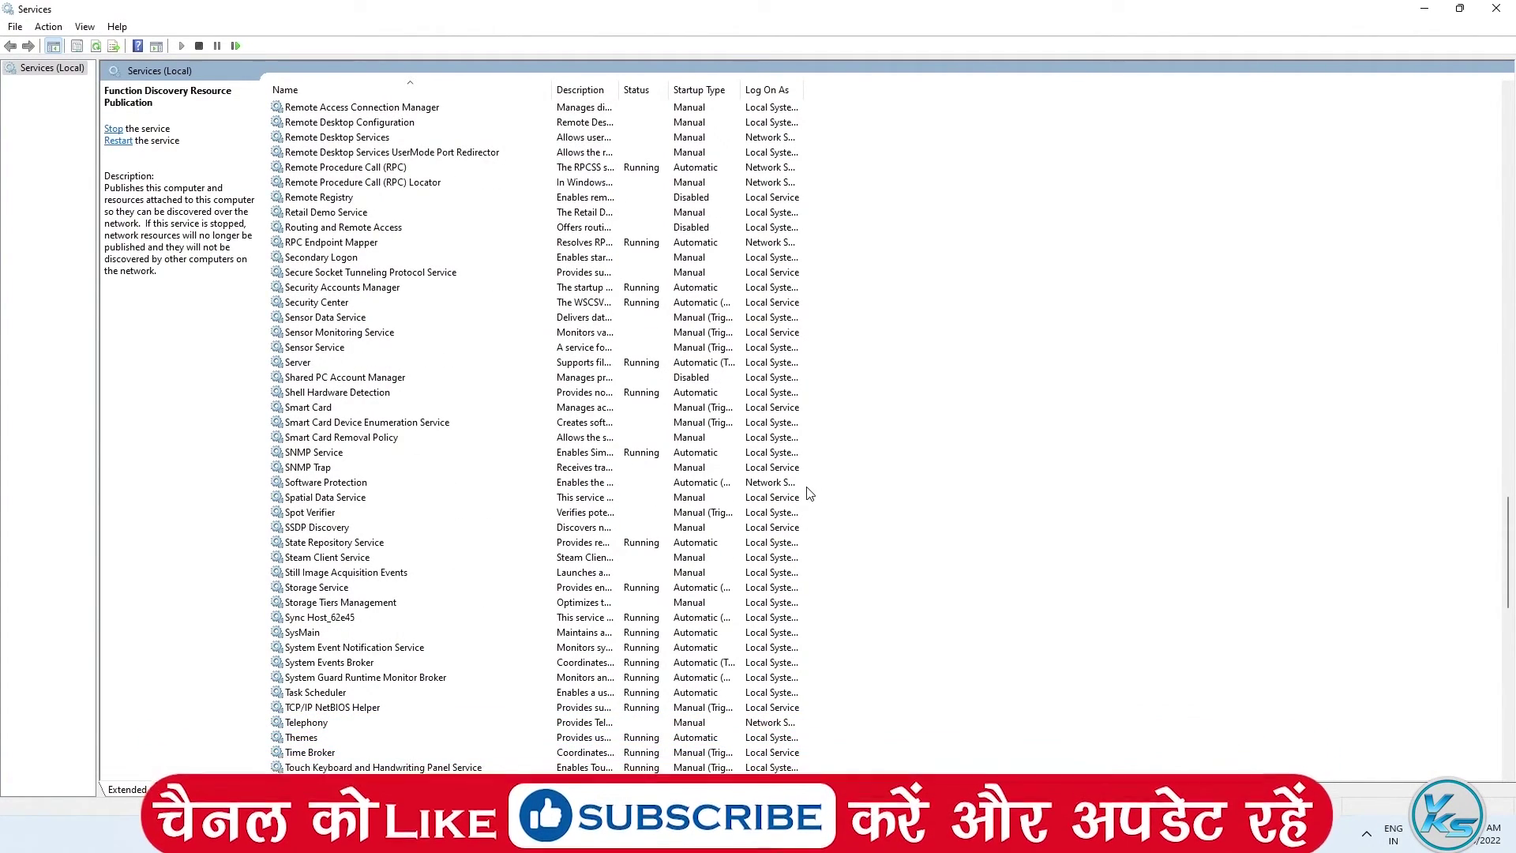
{"action": "left_click", "coordinate": [314, 528]}
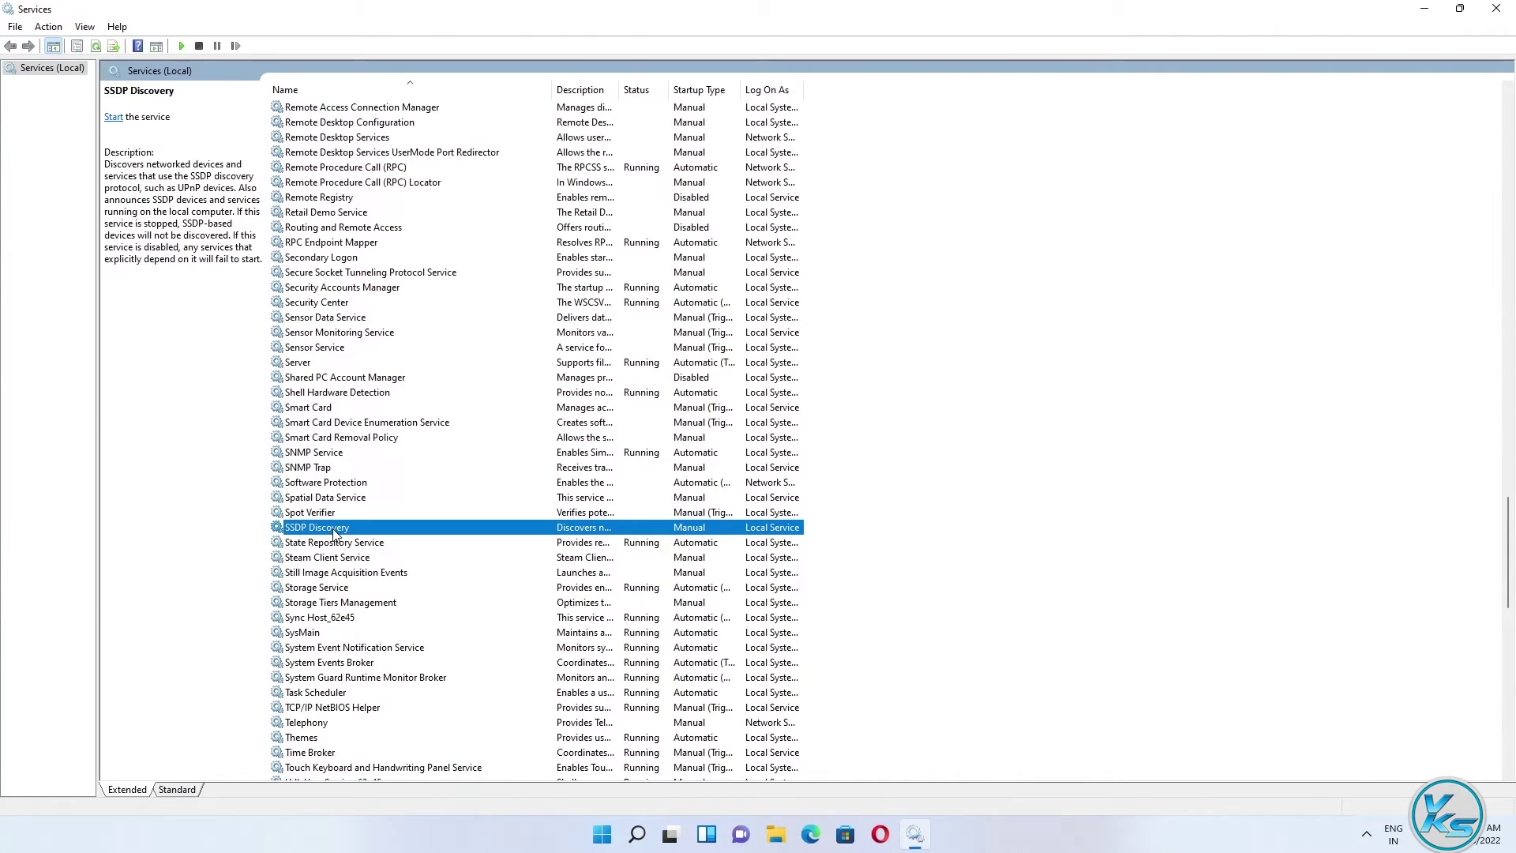
{"action": "double_click", "coordinate": [339, 529]}
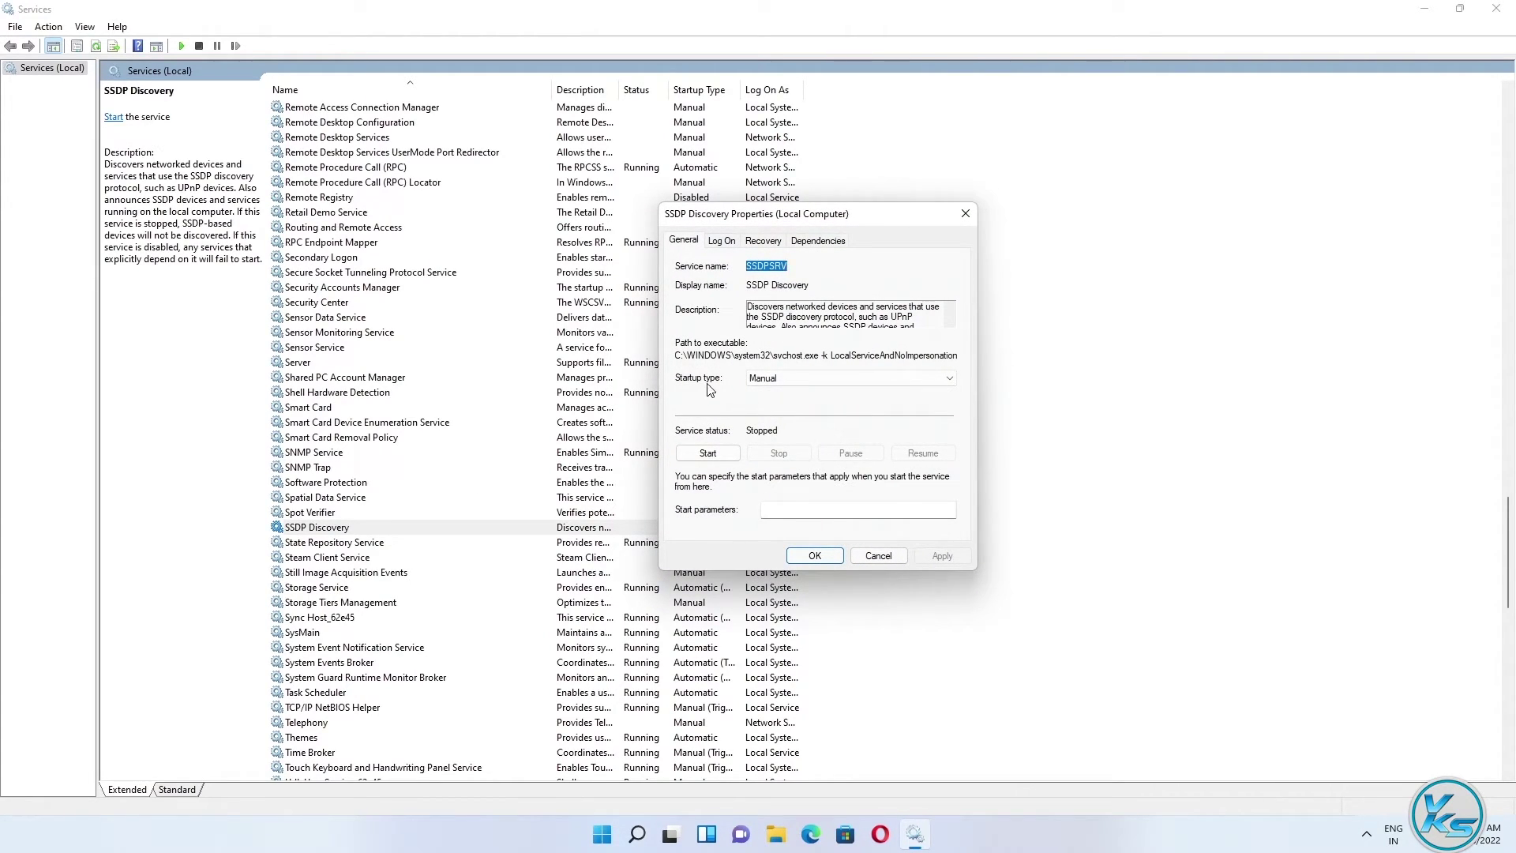
{"action": "left_click", "coordinate": [785, 379]}
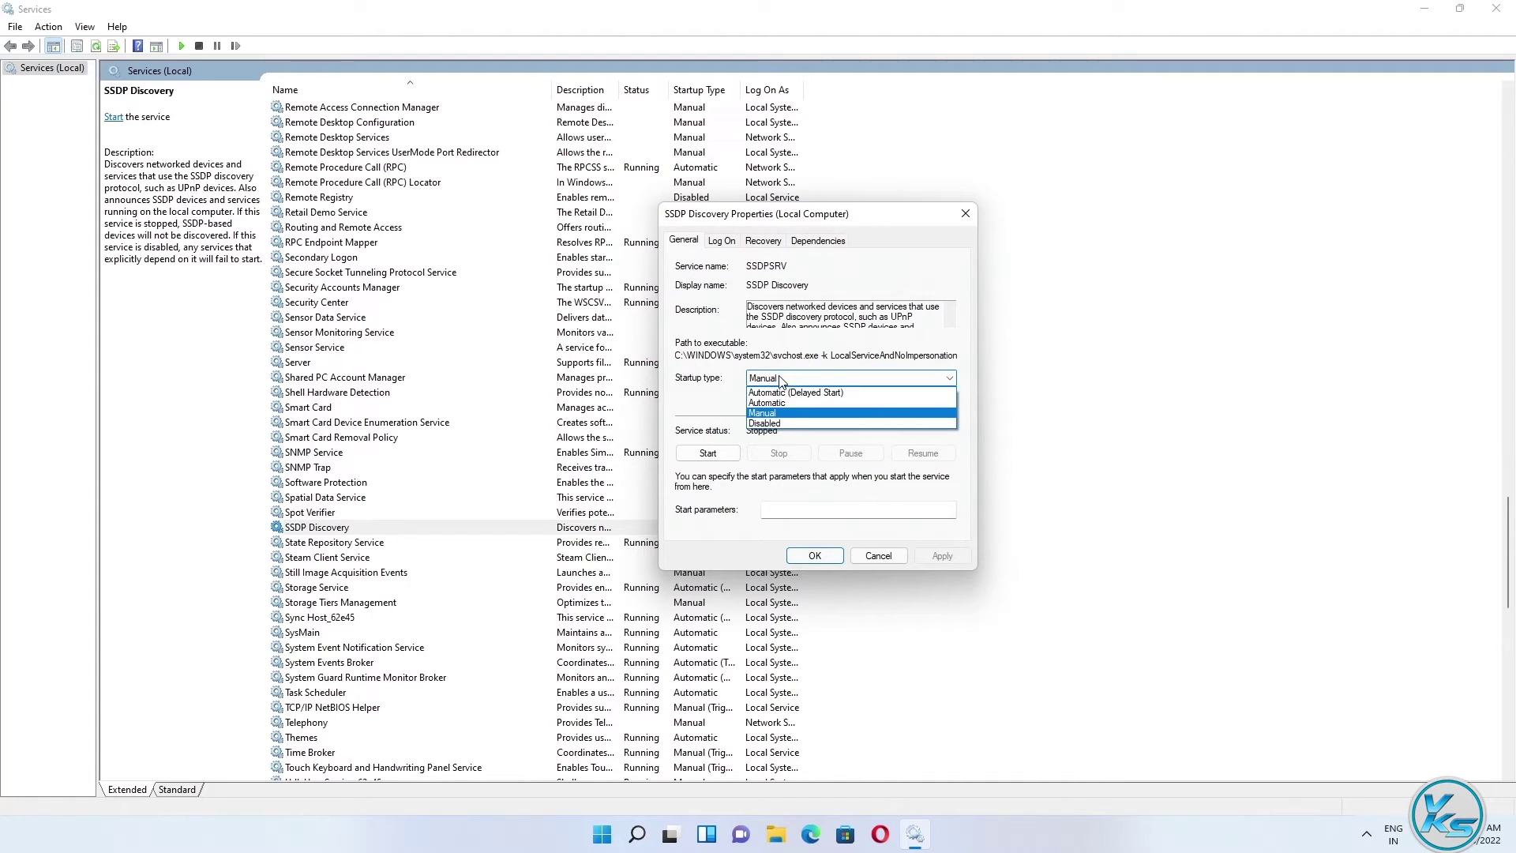
{"action": "left_click", "coordinate": [774, 403]}
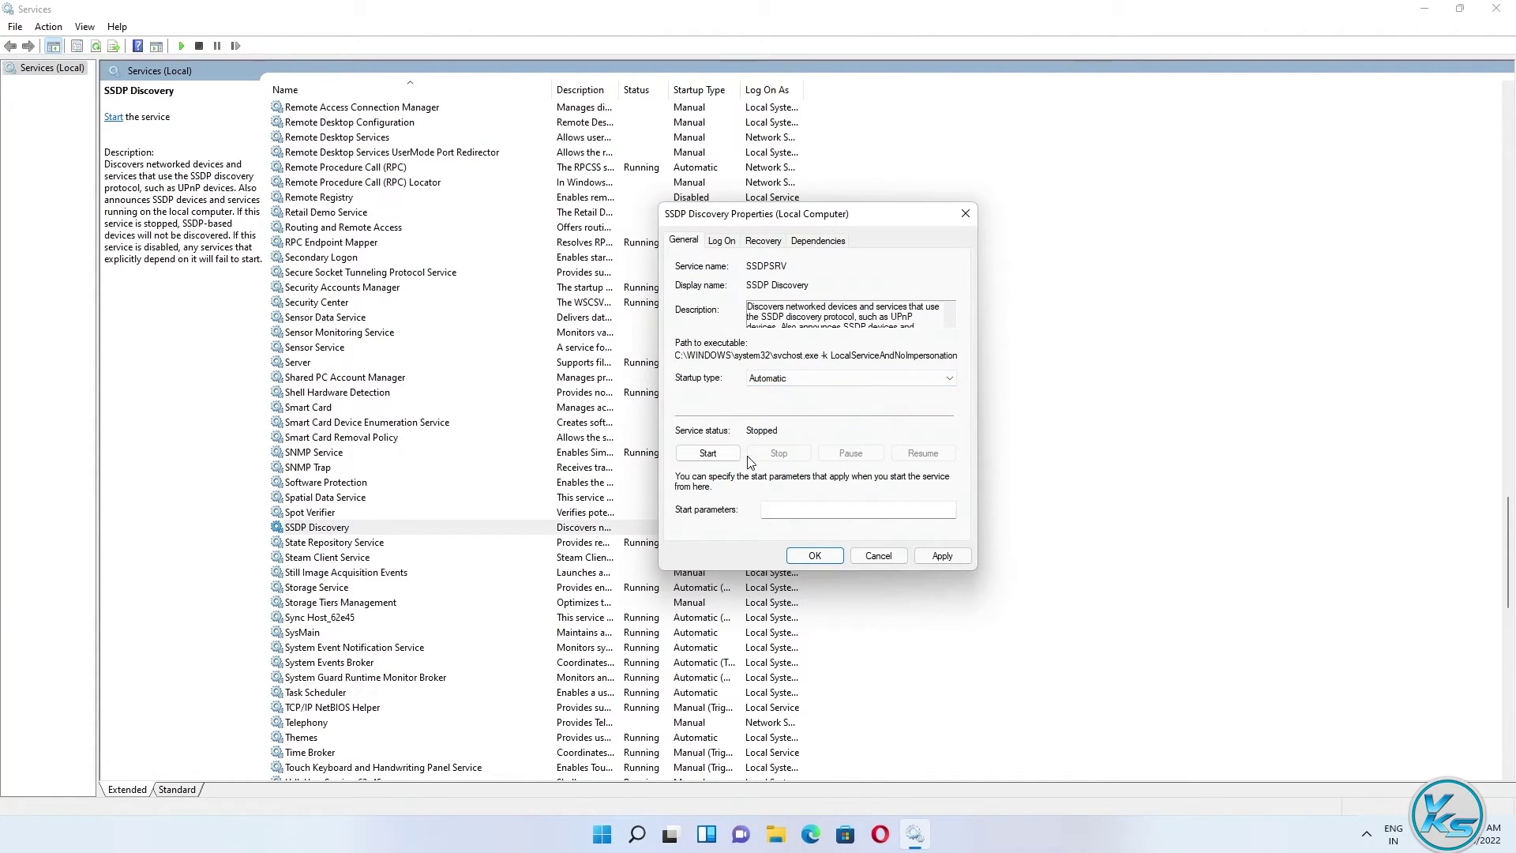
{"action": "left_click", "coordinate": [709, 456]}
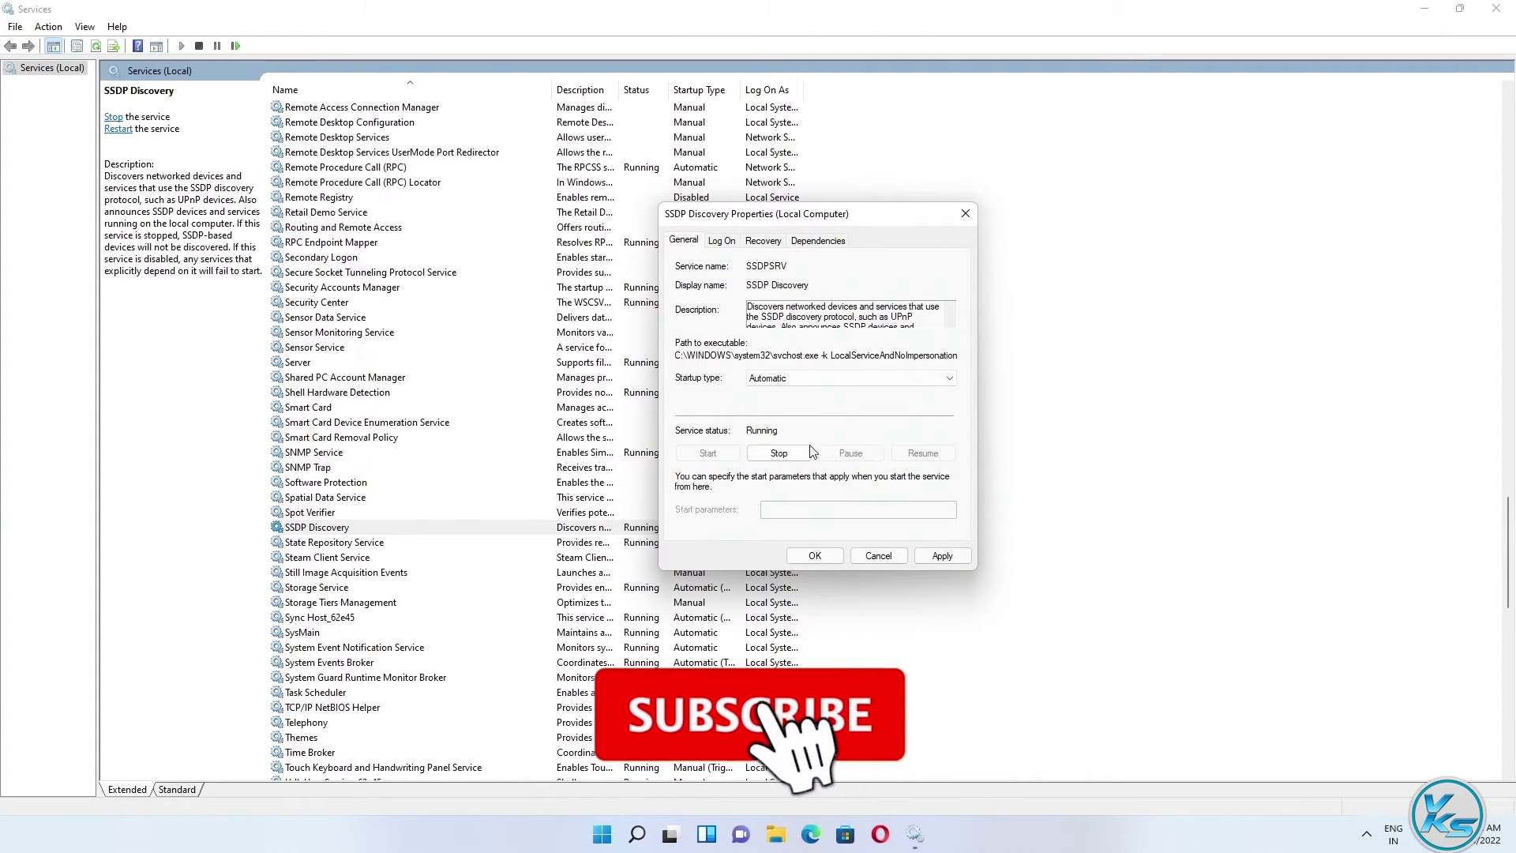
{"action": "left_click", "coordinate": [944, 556]}
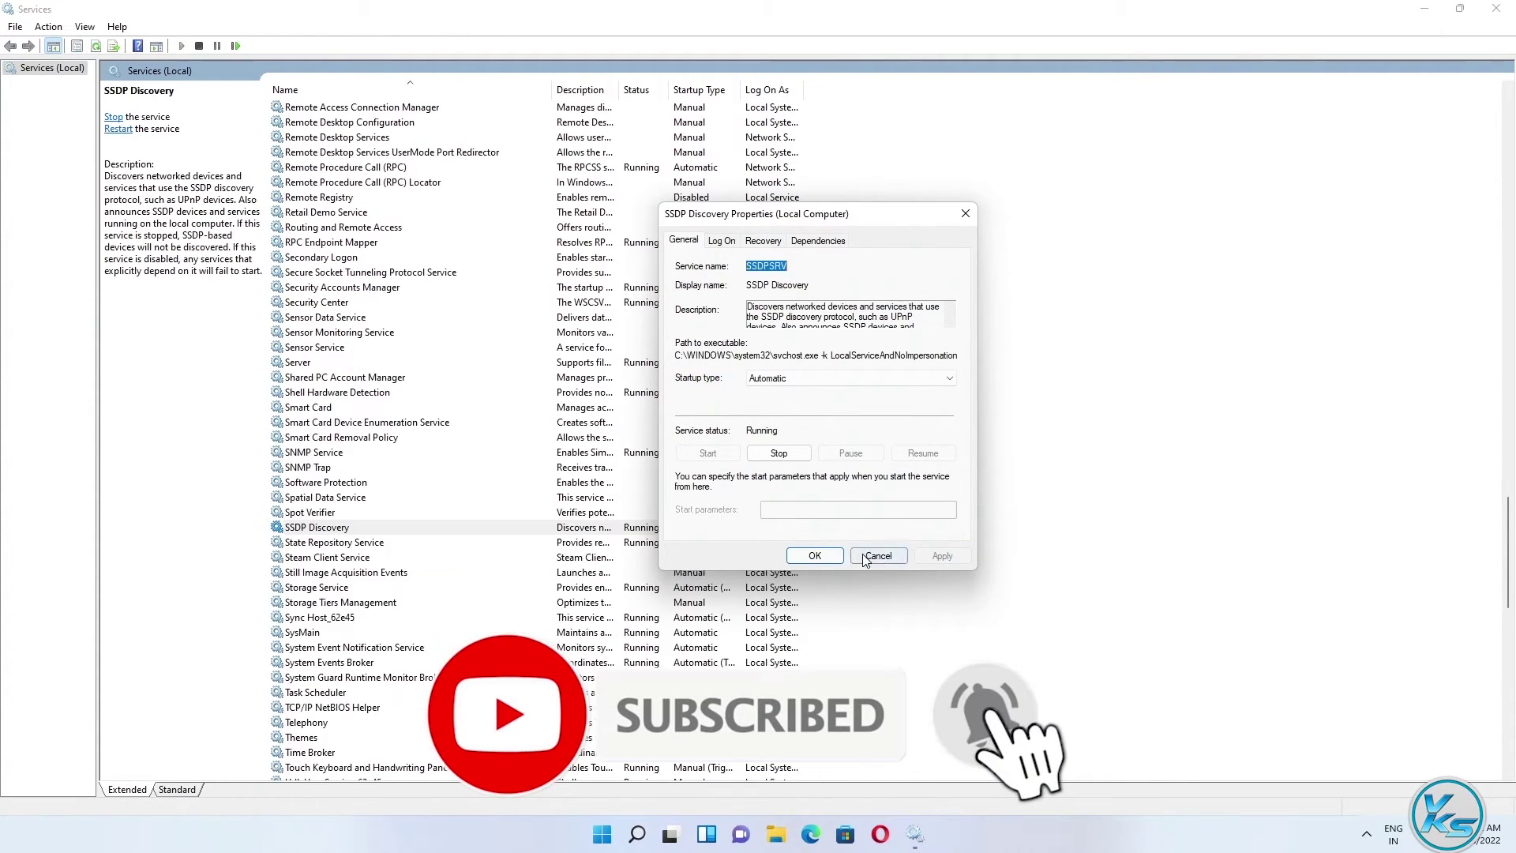
{"action": "left_click", "coordinate": [812, 556]}
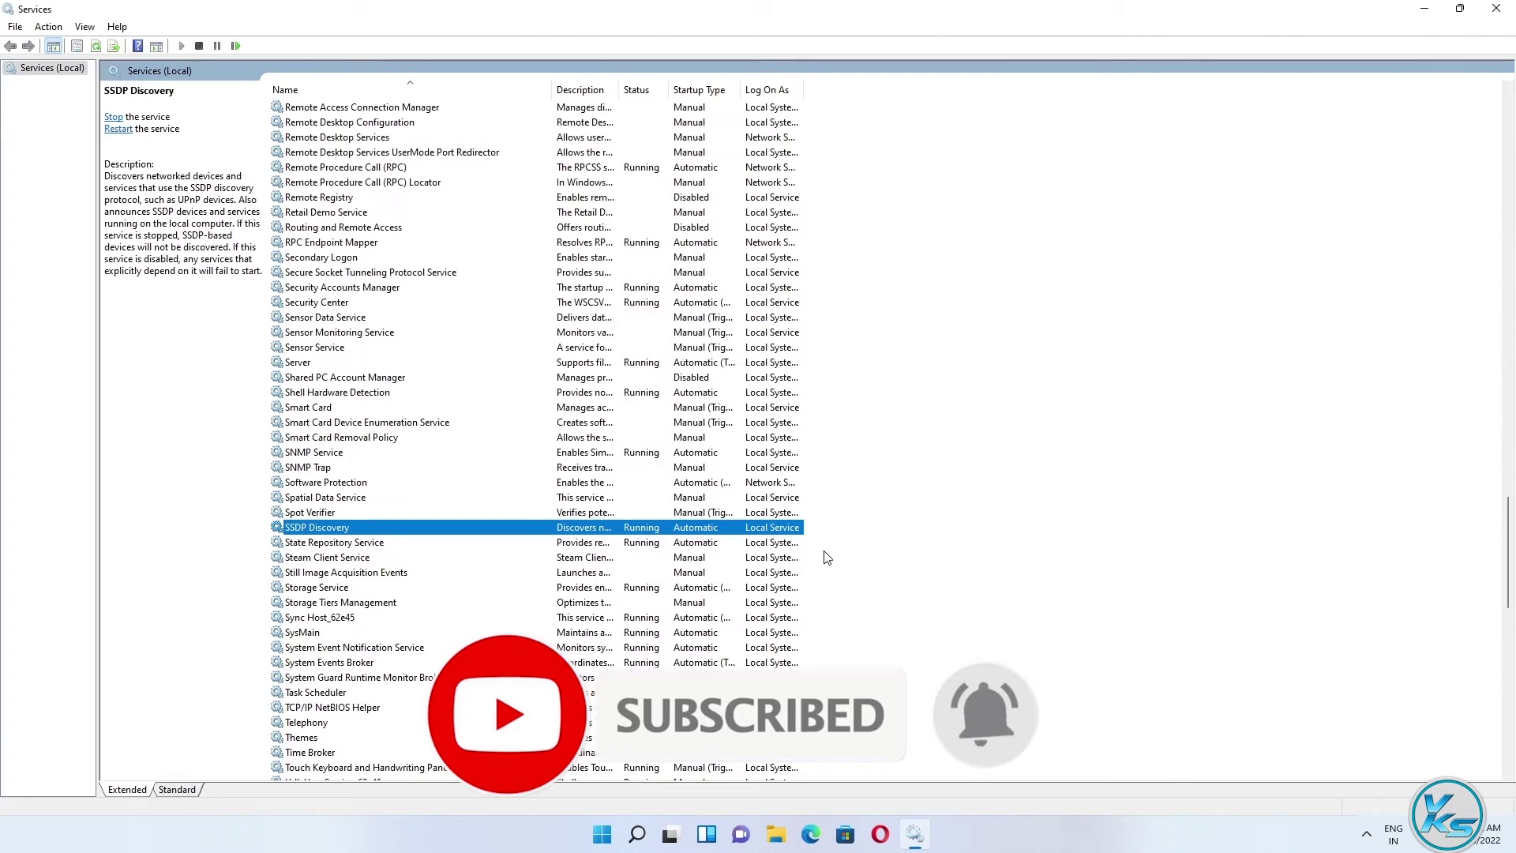
Step: Set the UPnP Device Host service's startup type to Automatic, start the service and apply the change
{"action": "scroll", "coordinate": [827, 557], "scroll_direction": "down", "scroll_amount": 5}
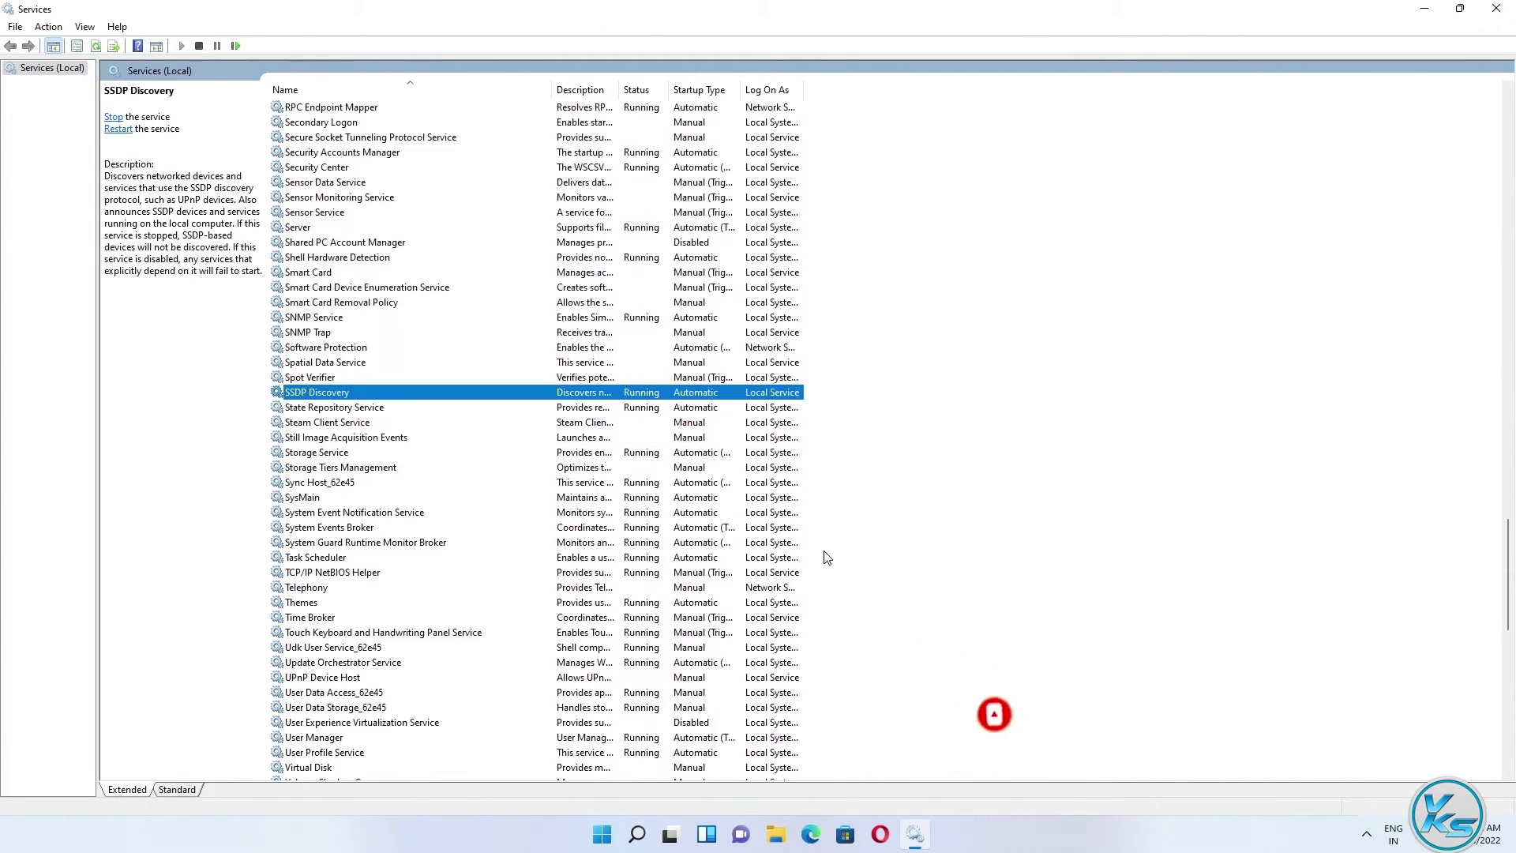
{"action": "scroll", "coordinate": [827, 558], "scroll_direction": "down", "scroll_amount": 2}
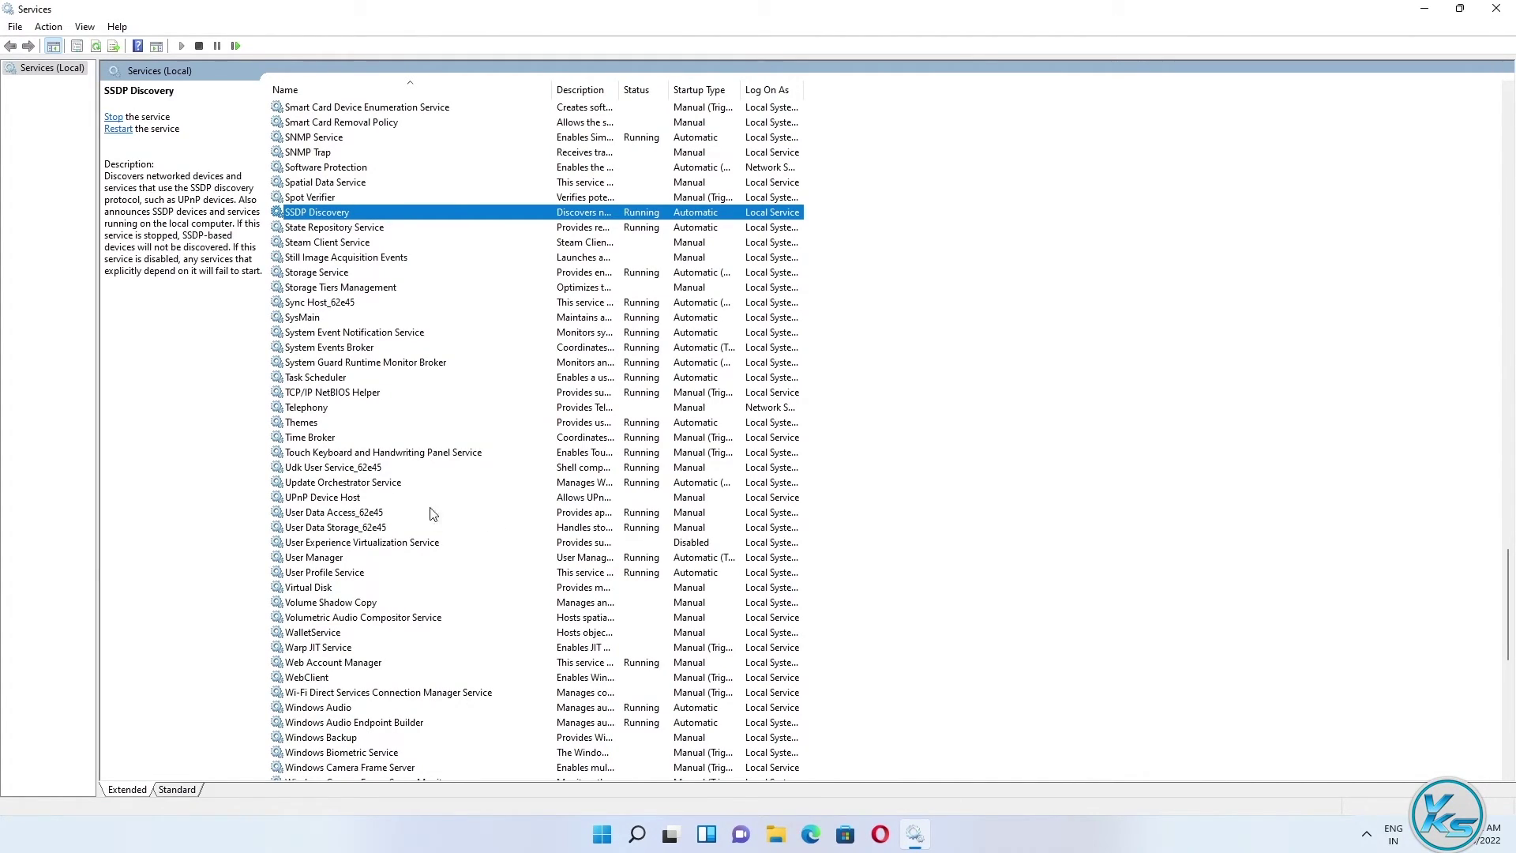
{"action": "left_click", "coordinate": [349, 498]}
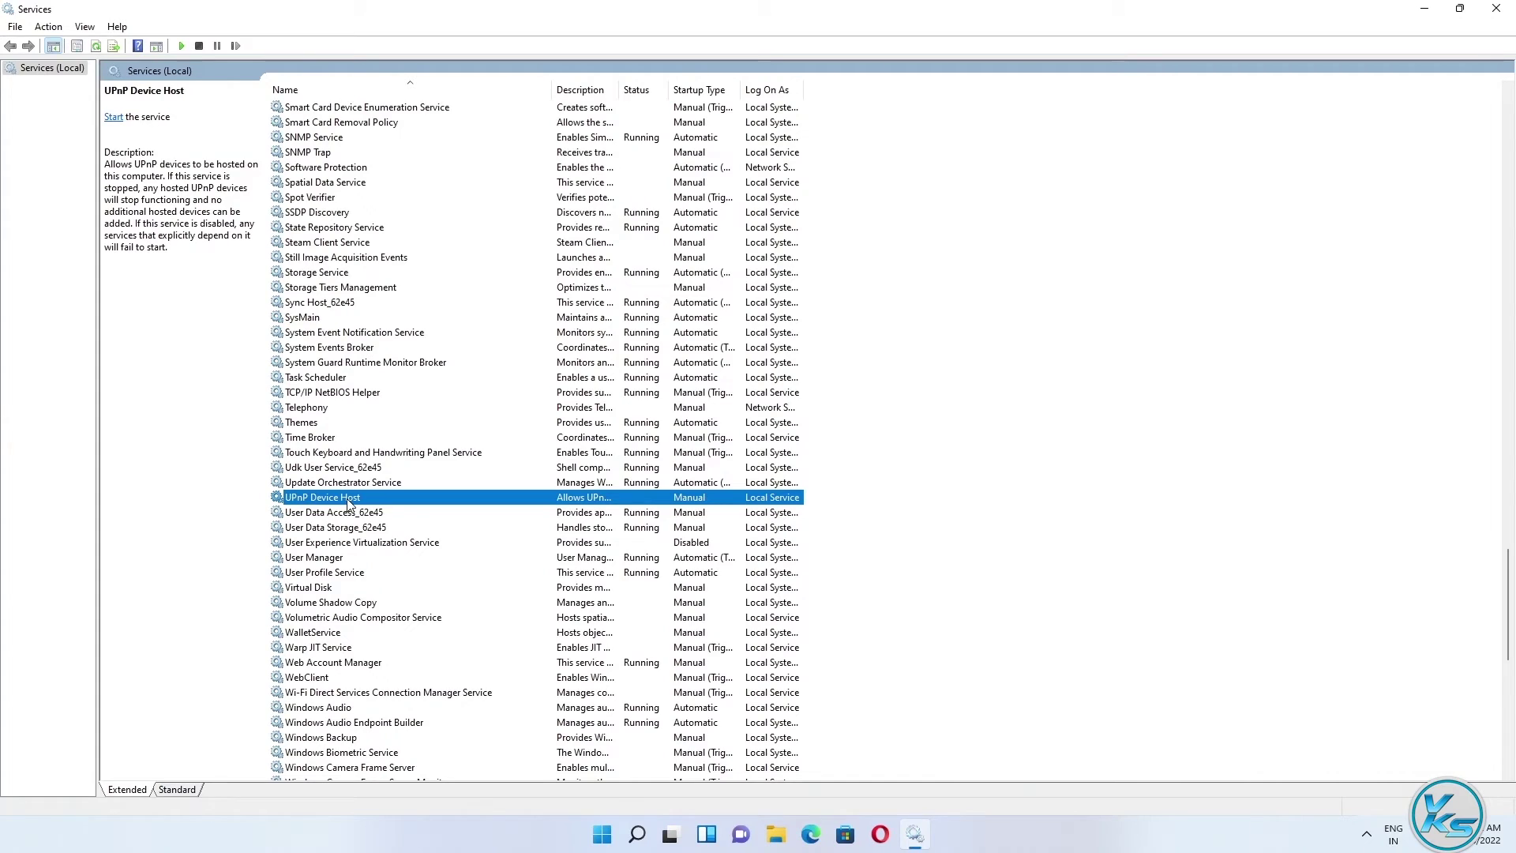
{"action": "double_click", "coordinate": [348, 503]}
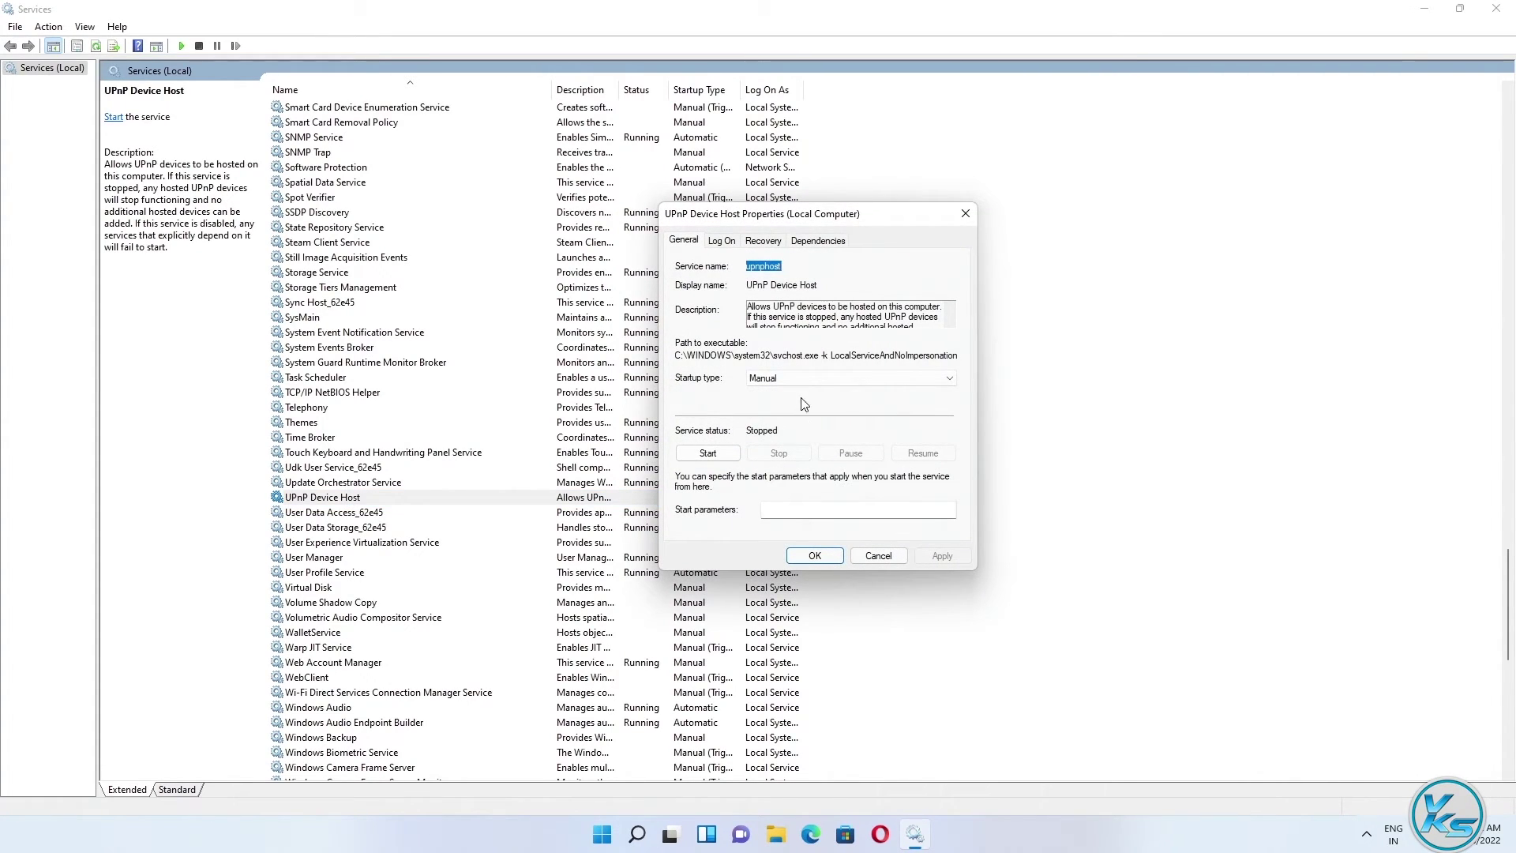
{"action": "left_click", "coordinate": [829, 379]}
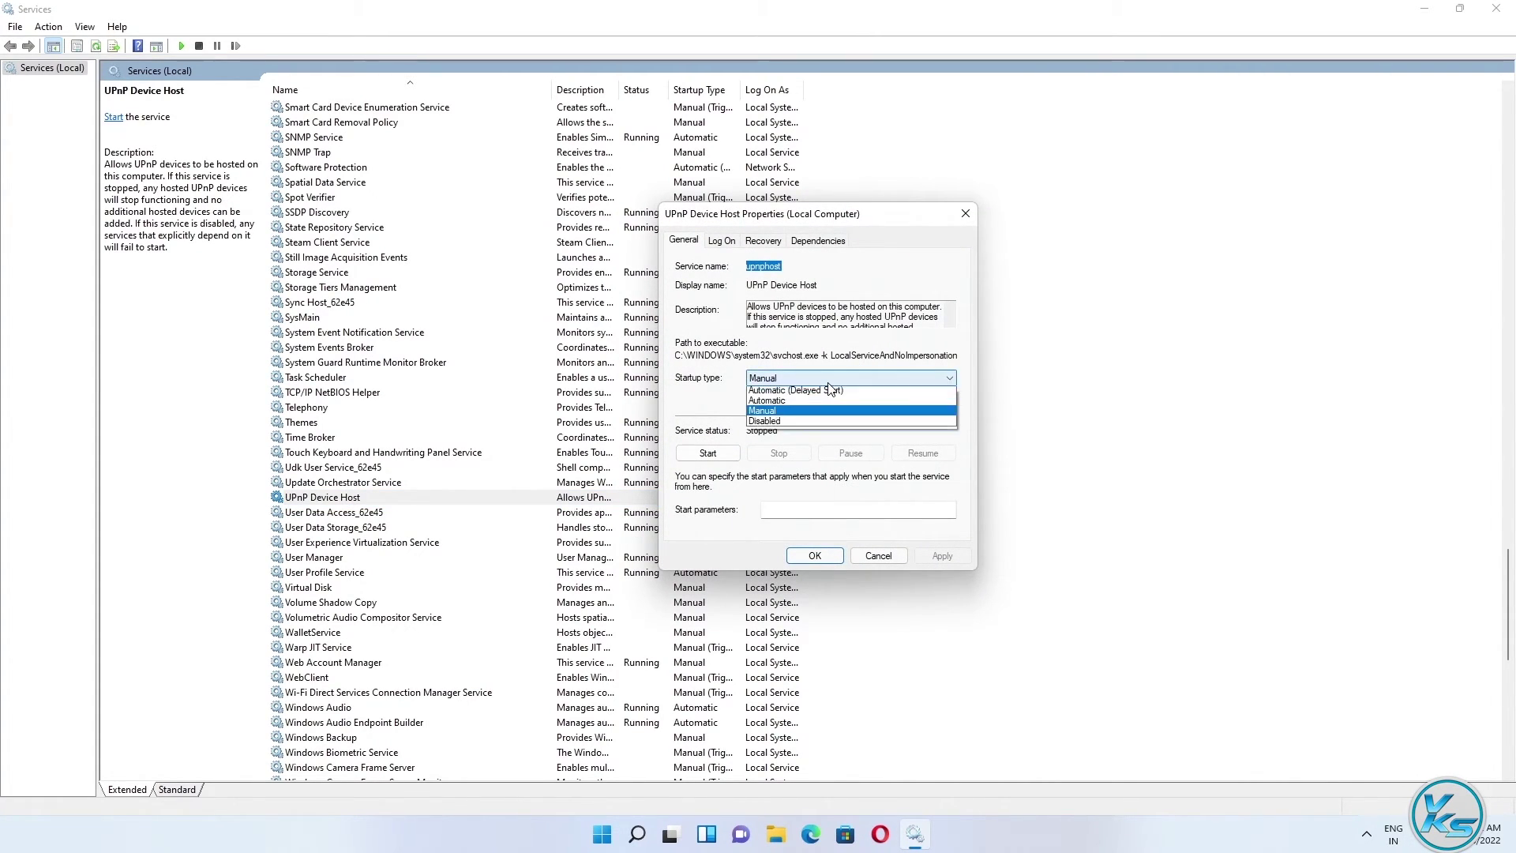
{"action": "left_click", "coordinate": [790, 400]}
{"action": "left_click", "coordinate": [708, 455]}
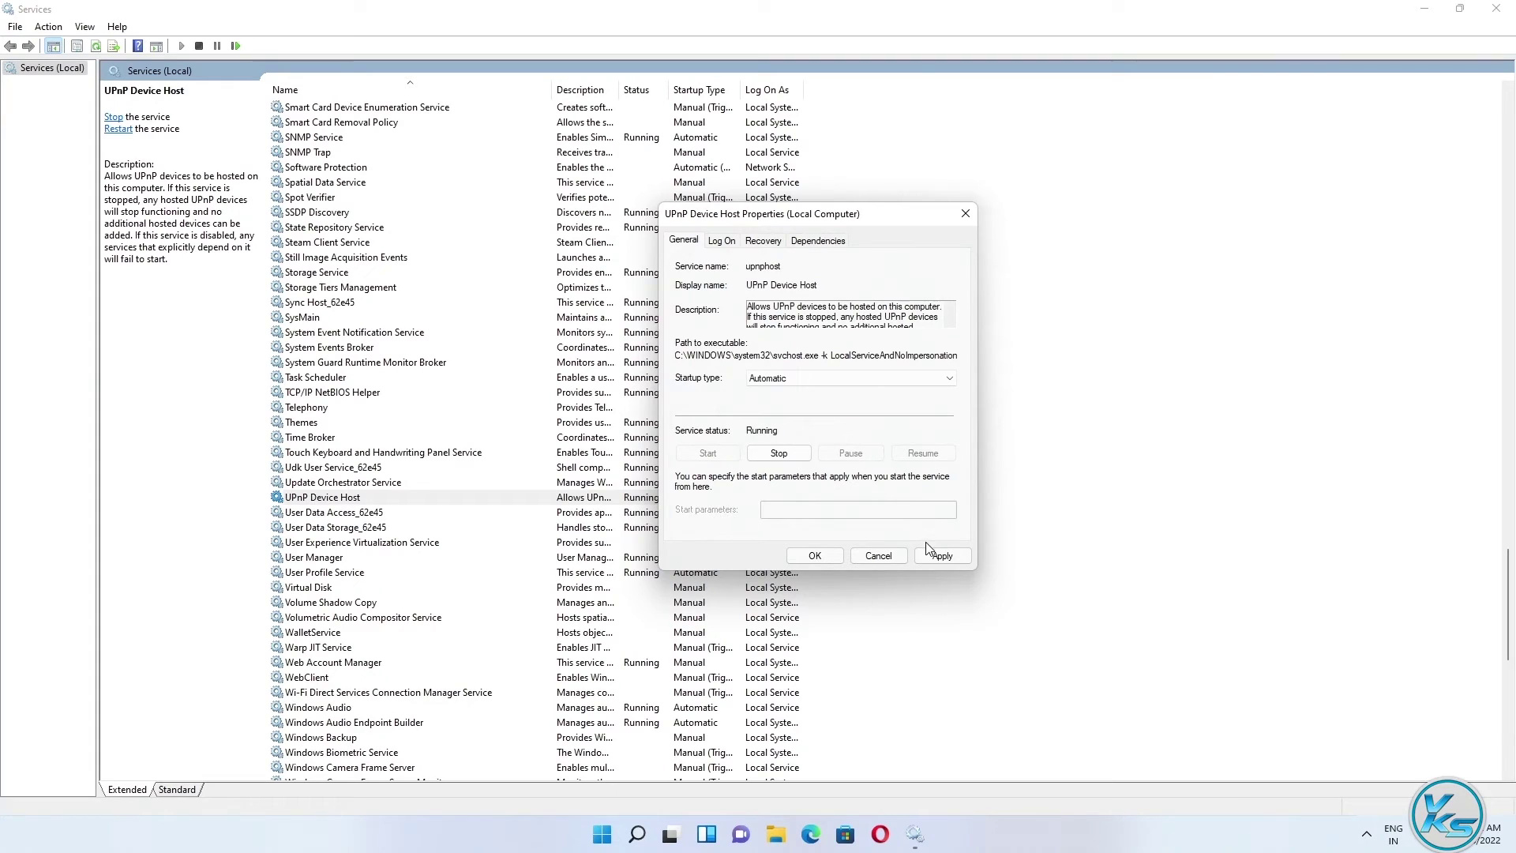
{"action": "left_click", "coordinate": [940, 556]}
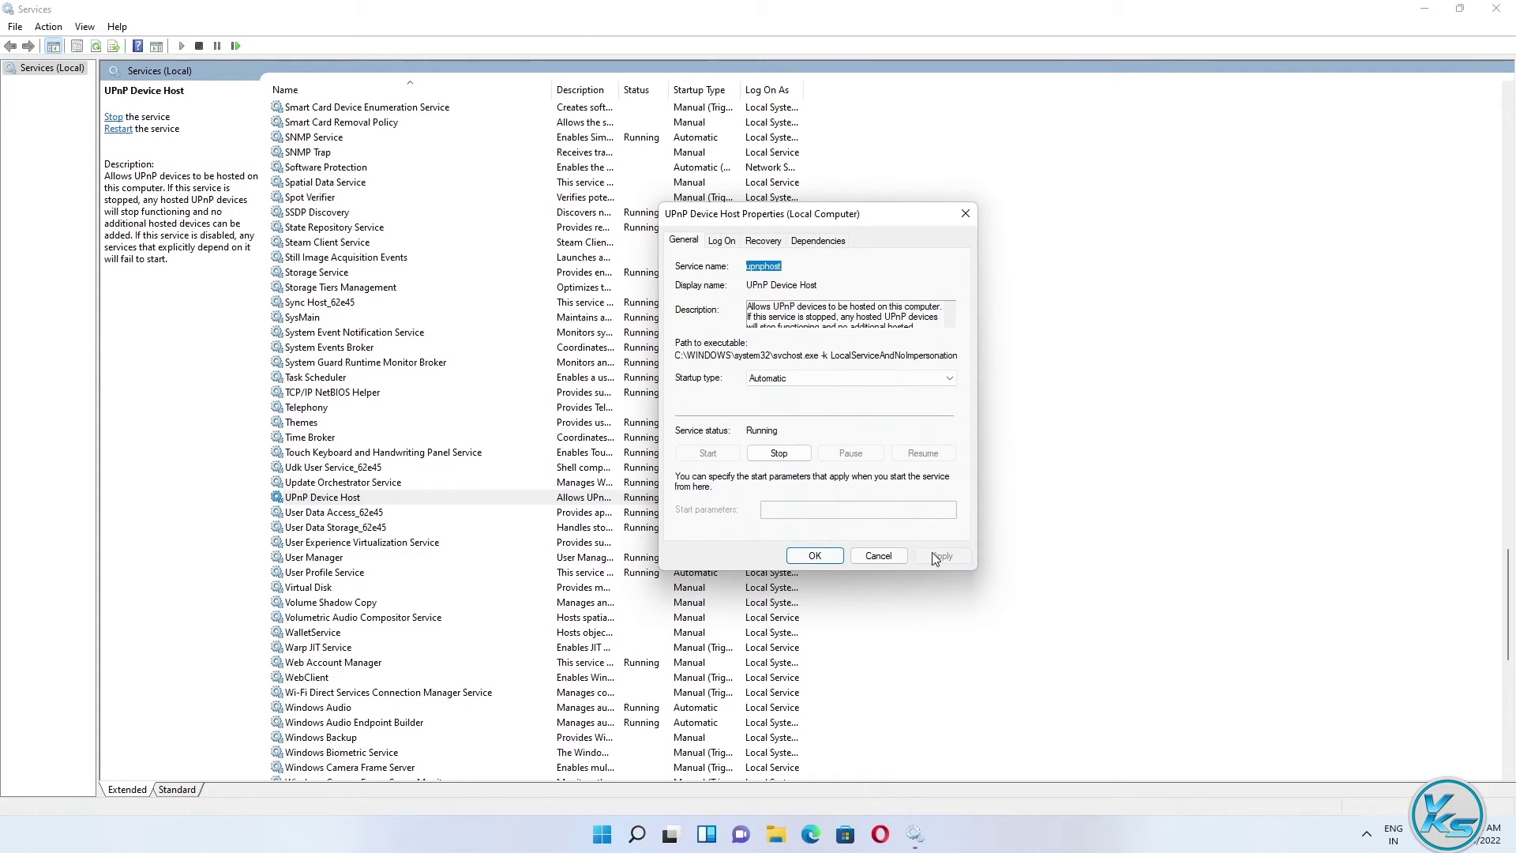
{"action": "left_click", "coordinate": [814, 556]}
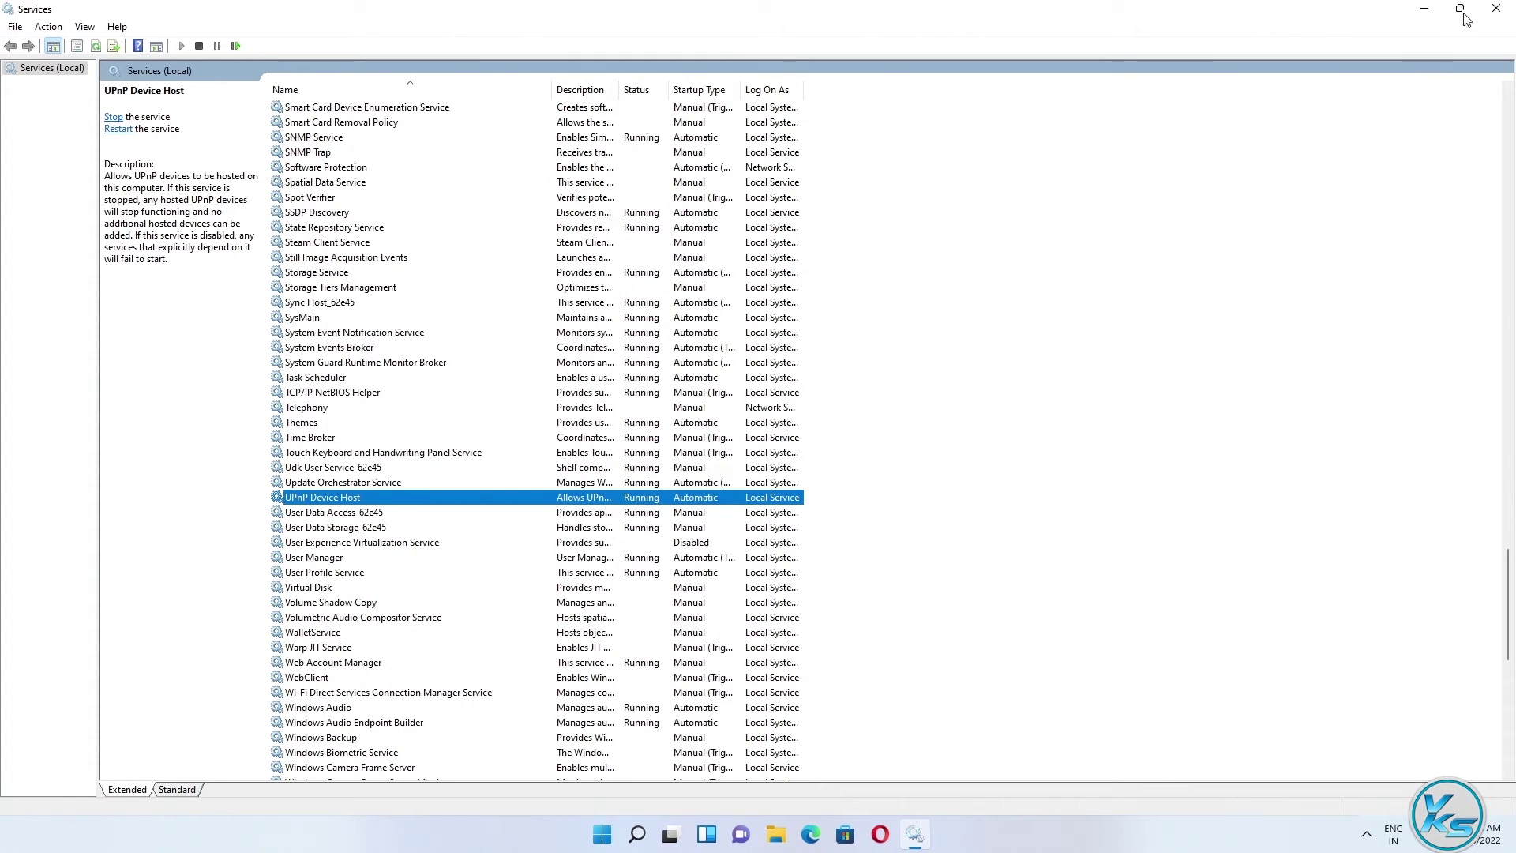
Step: Close the Services window and restart the computer
{"action": "left_click", "coordinate": [1497, 9]}
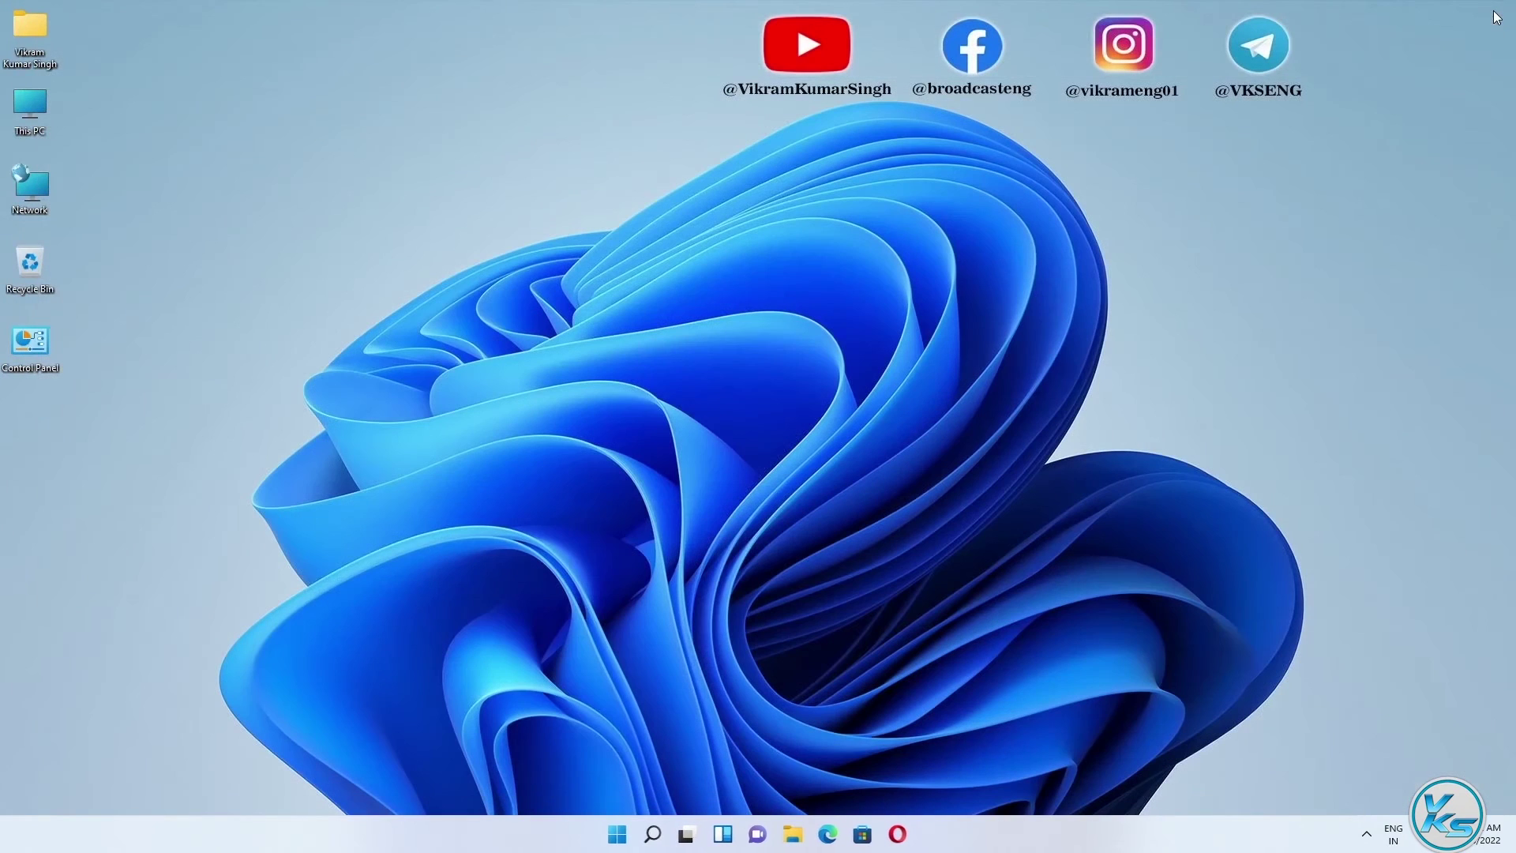
{"action": "right_click", "coordinate": [620, 839]}
{"action": "mouse_move", "coordinate": [646, 771]}
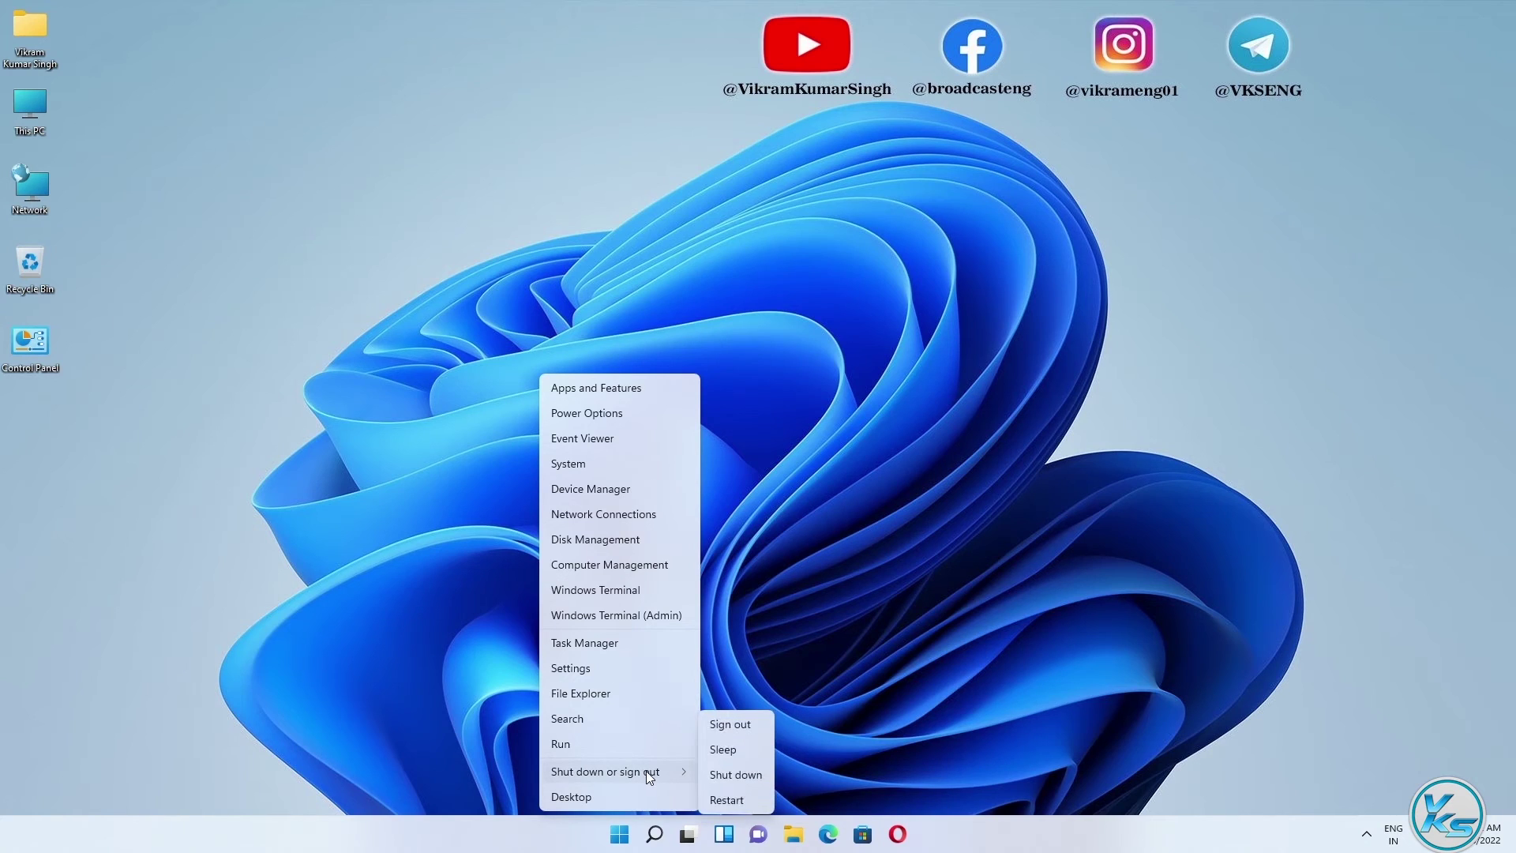
{"action": "left_click", "coordinate": [725, 800]}
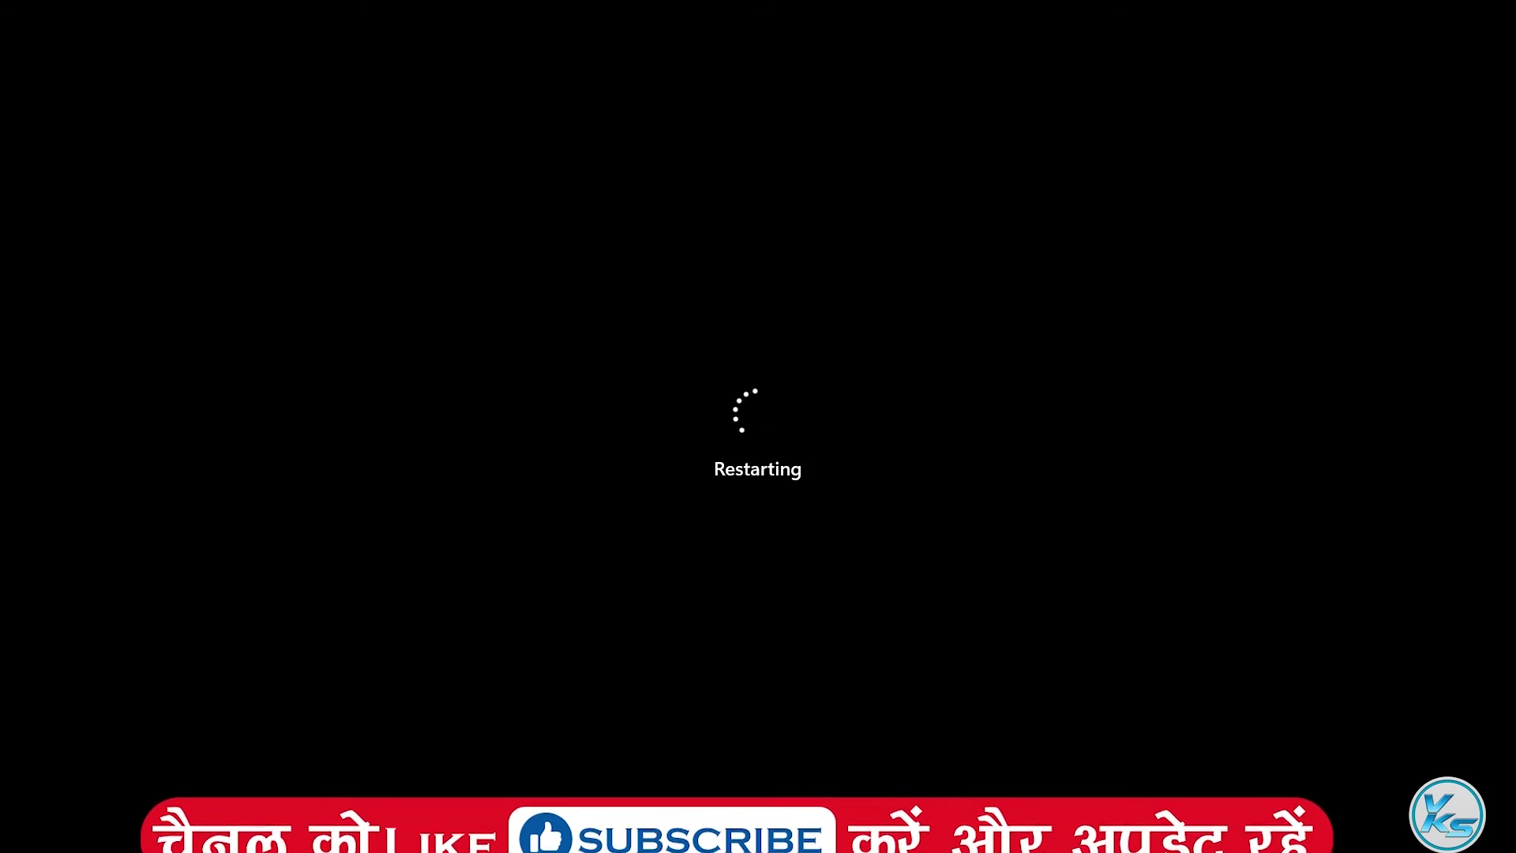